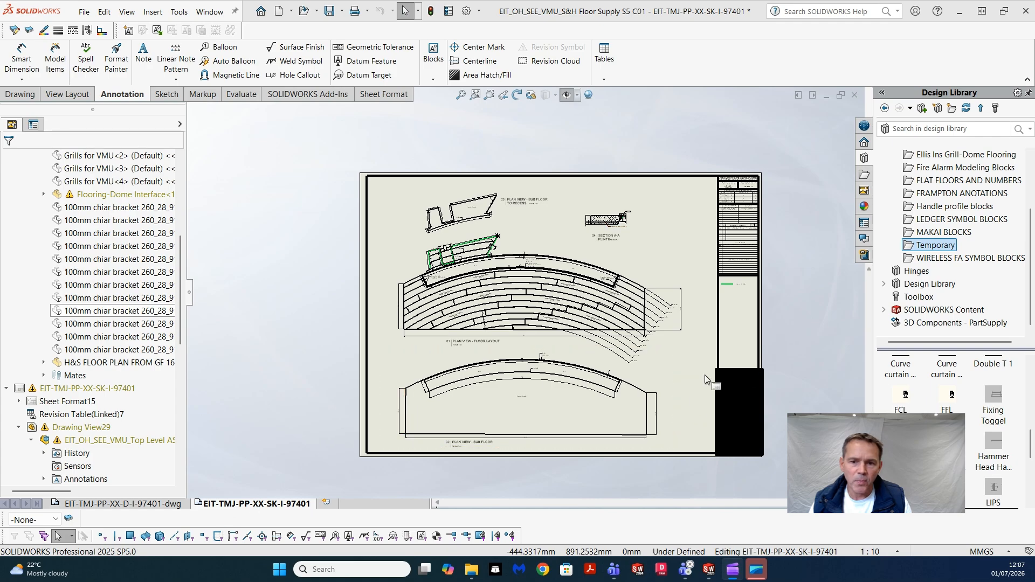
Compare the EIT-TMJ-PP-XX-SK-I-97401 and EIT-TMJ-PP-XX-D-I-97401-dwg sheets, examining how the floor plan views sit relative to each sheet.
scroll(804, 267, down, 1)
scroll(802, 262, down, 3)
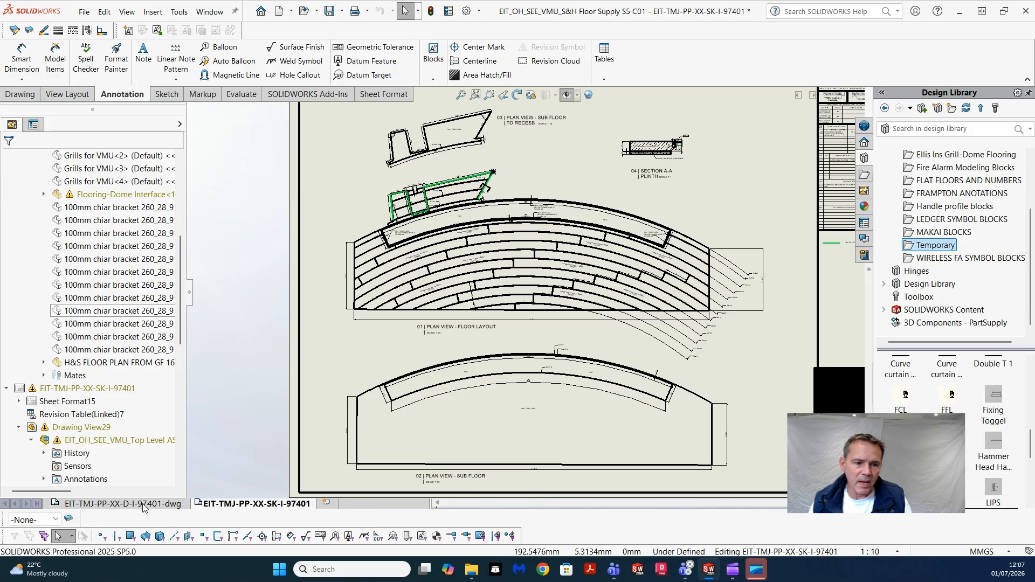
click(143, 504)
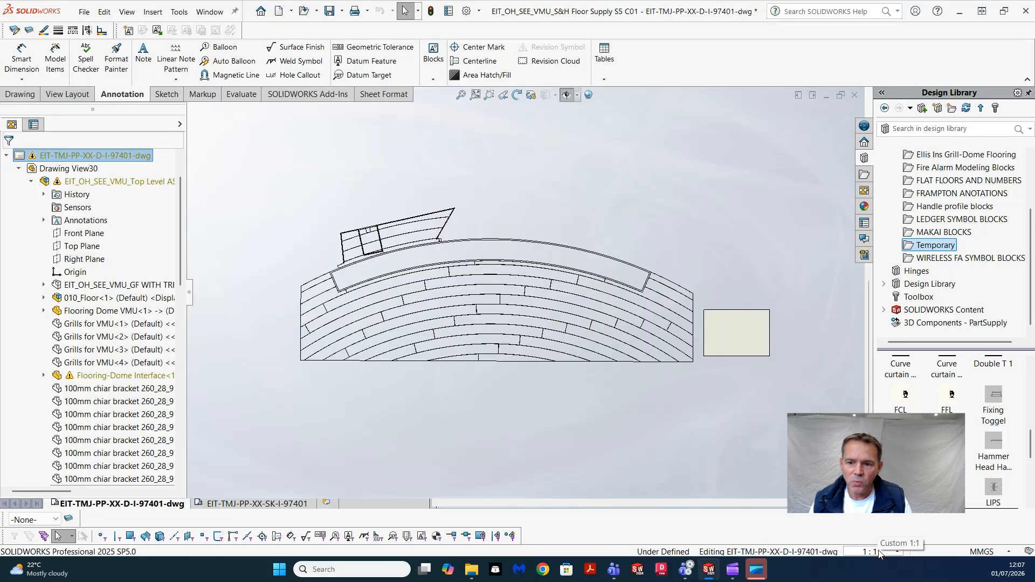
scroll(757, 342, down, 6)
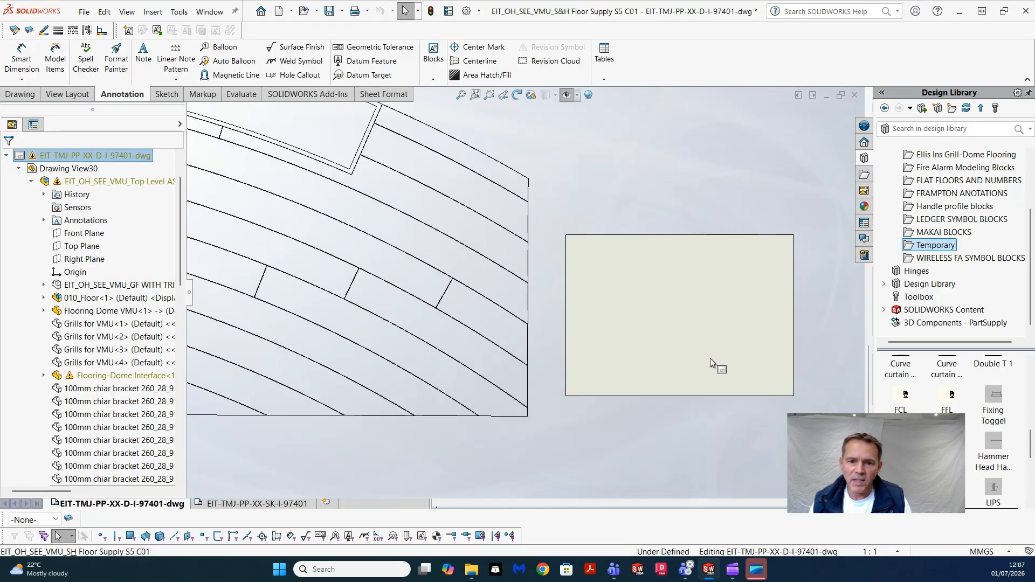
scroll(709, 361, up, 5)
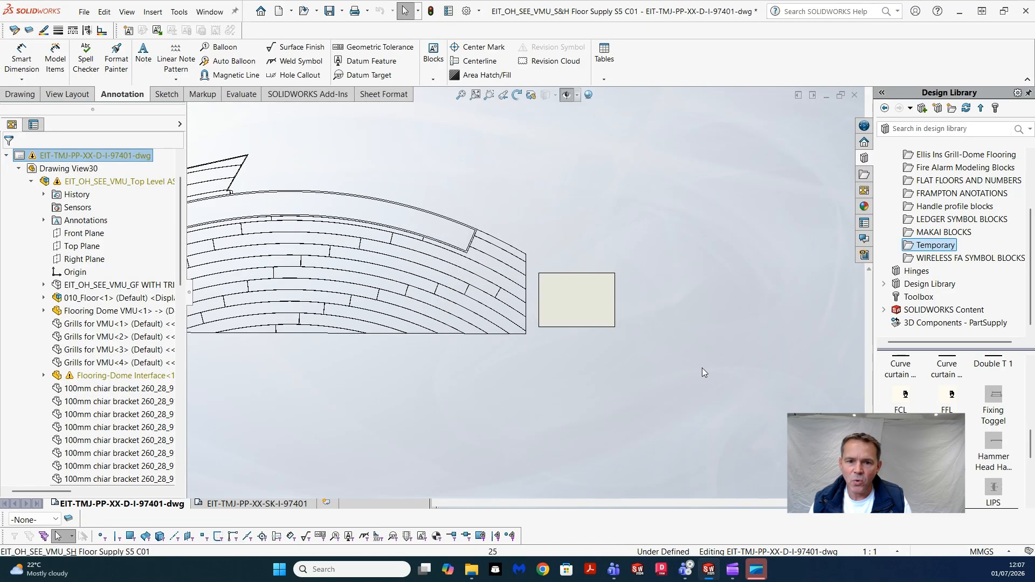
scroll(588, 290, down, 2)
scroll(593, 344, up, 4)
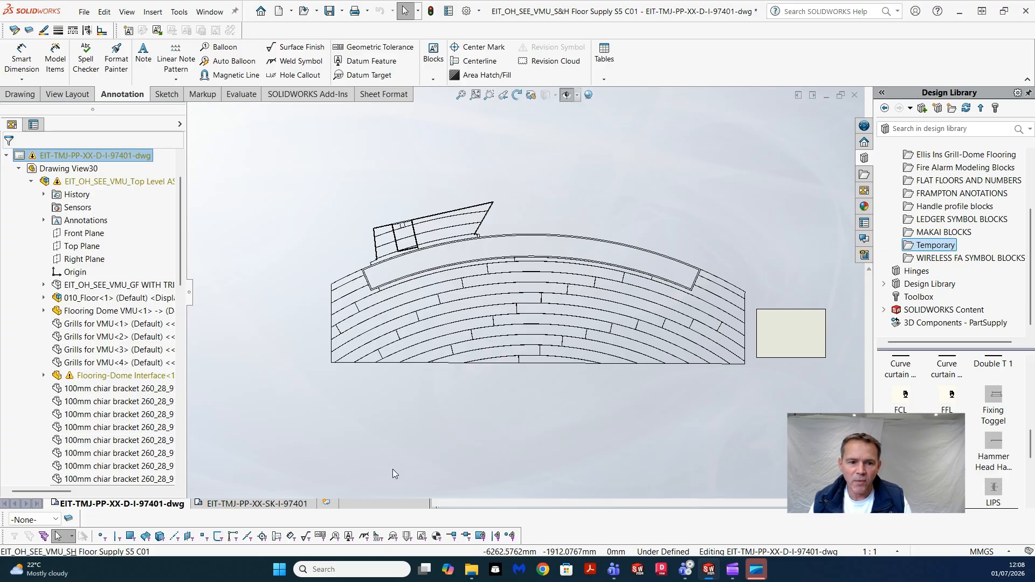
click(253, 503)
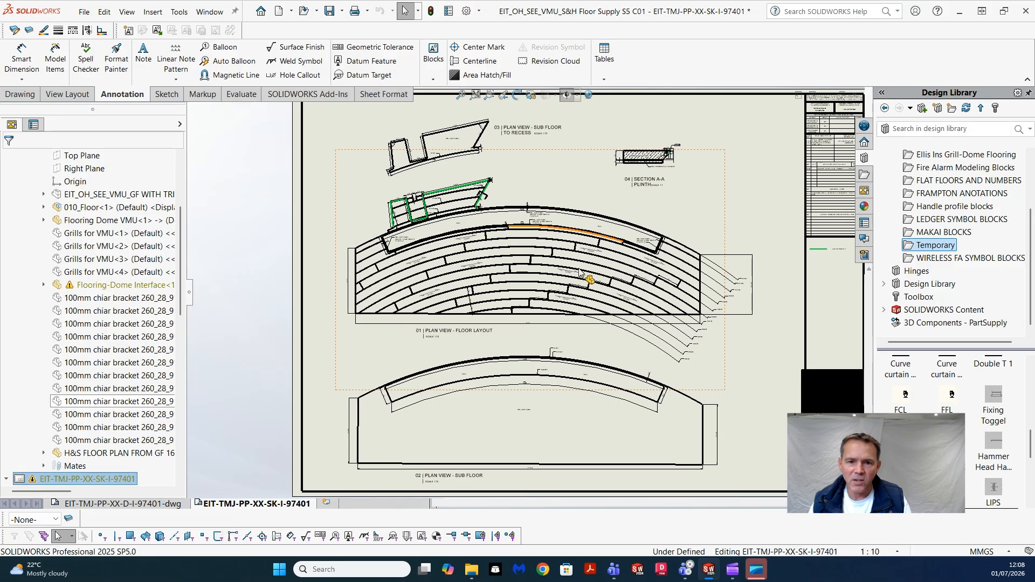
scroll(582, 277, up, 1)
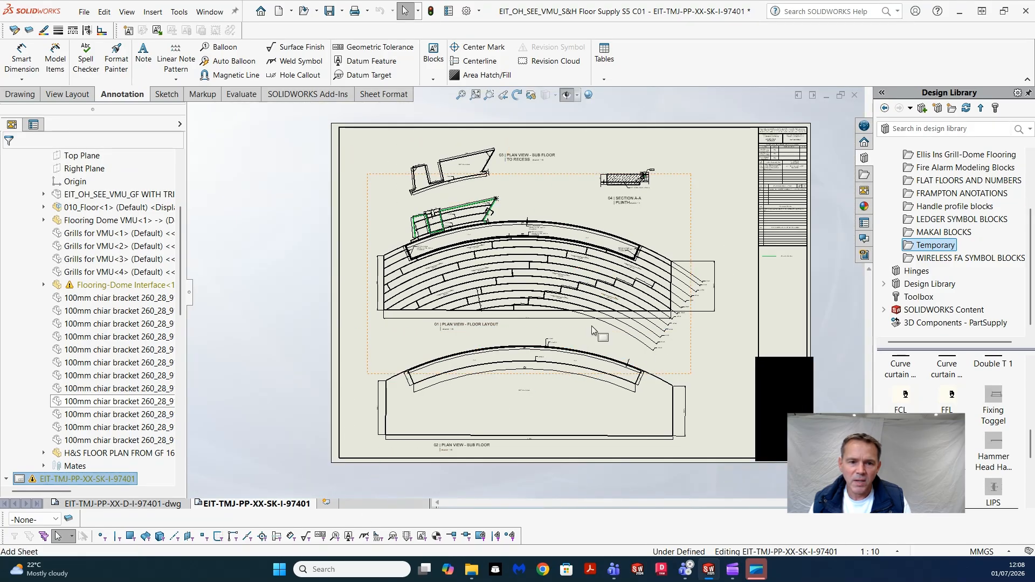
Export the EIT-TMJ-PP-XX-D-I-97401-dwg sheet as a DWG file named Test 1, including entities on all layers.
click(152, 507)
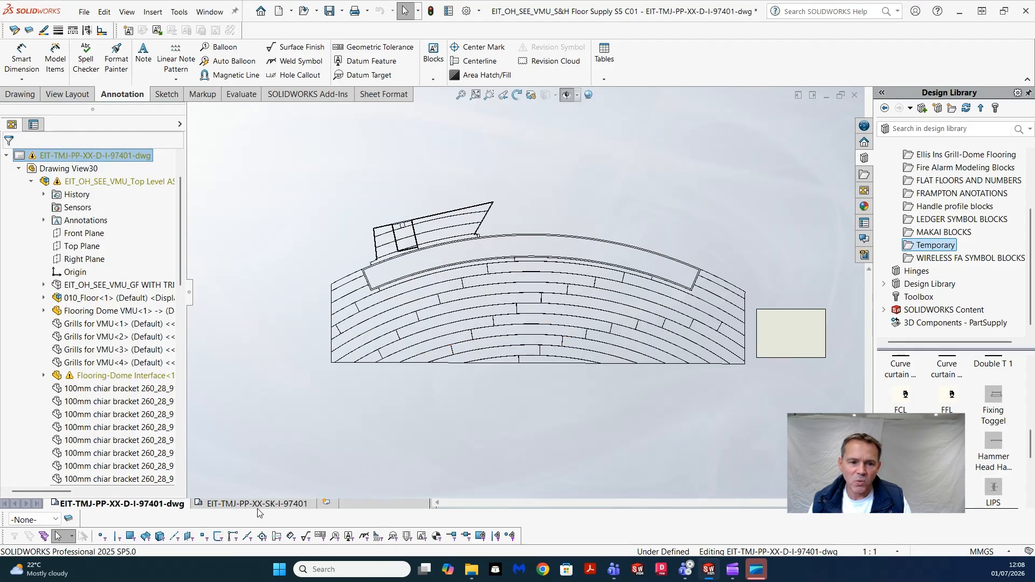
mouse_move(257, 505)
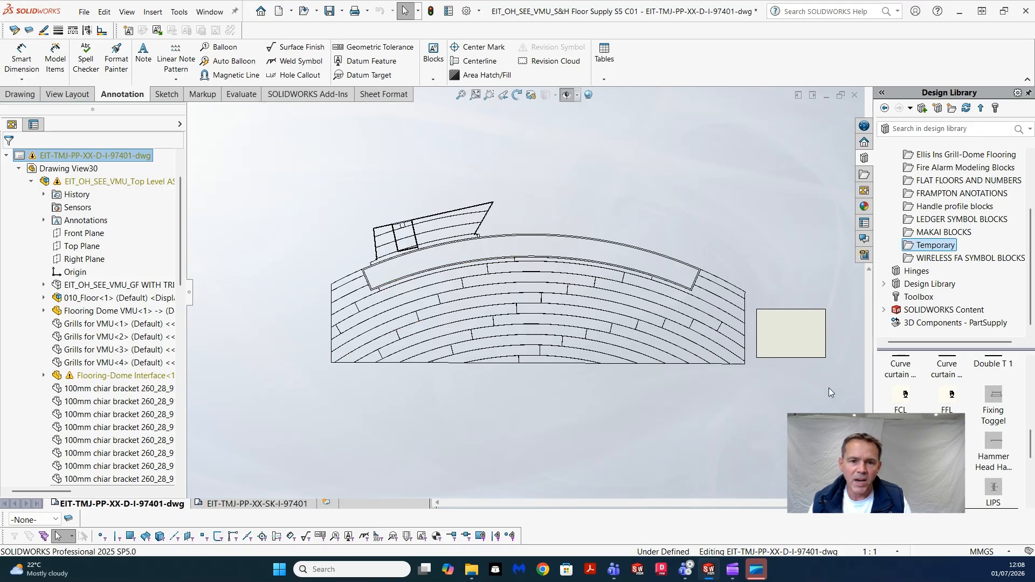
click(85, 12)
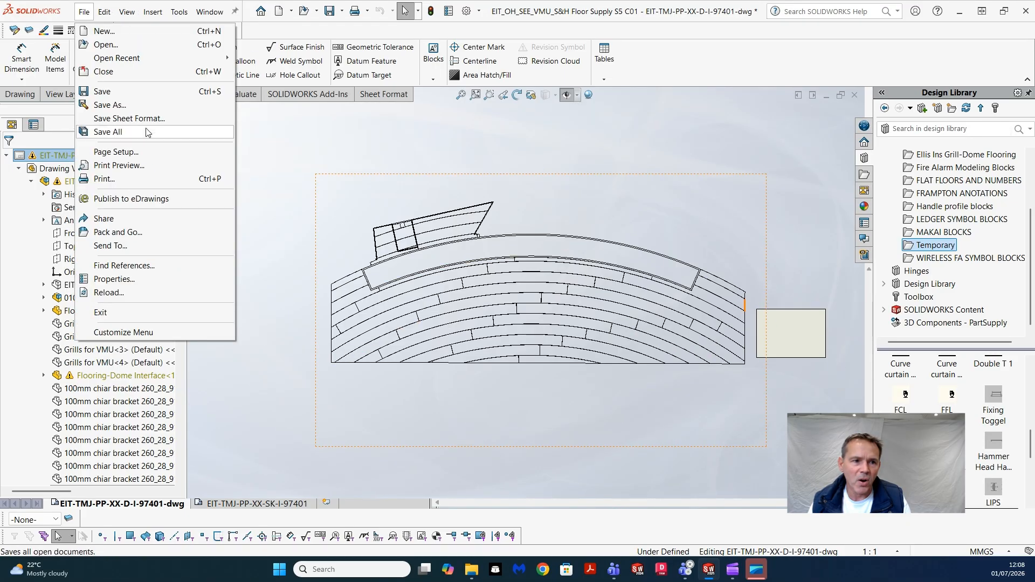
click(108, 105)
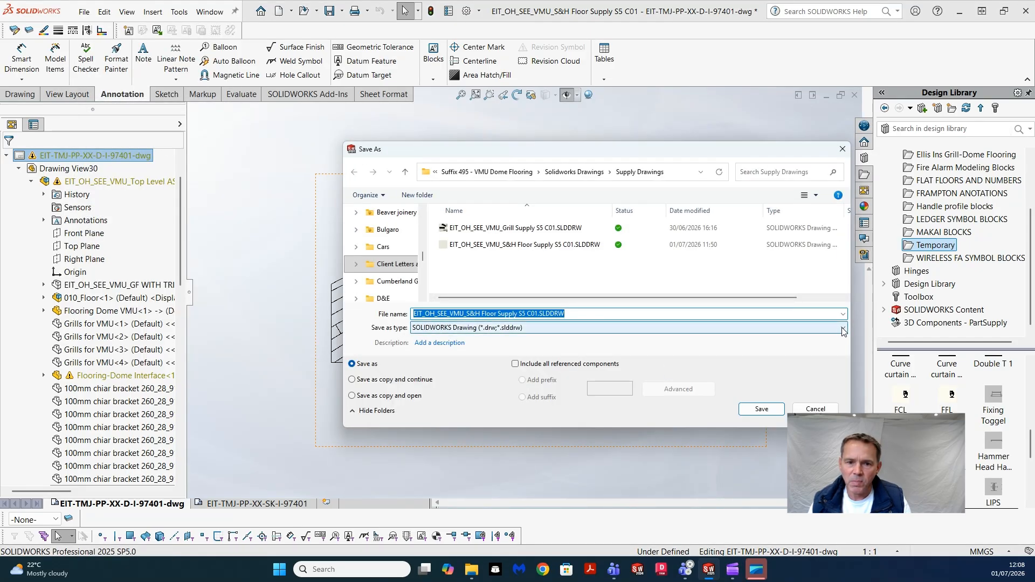
click(844, 328)
click(482, 395)
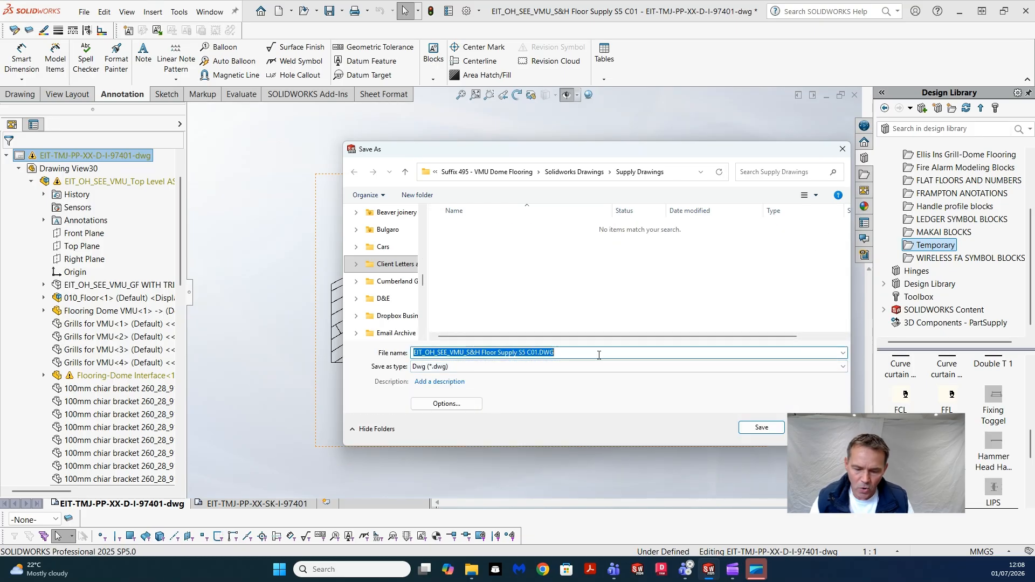
text(Test)
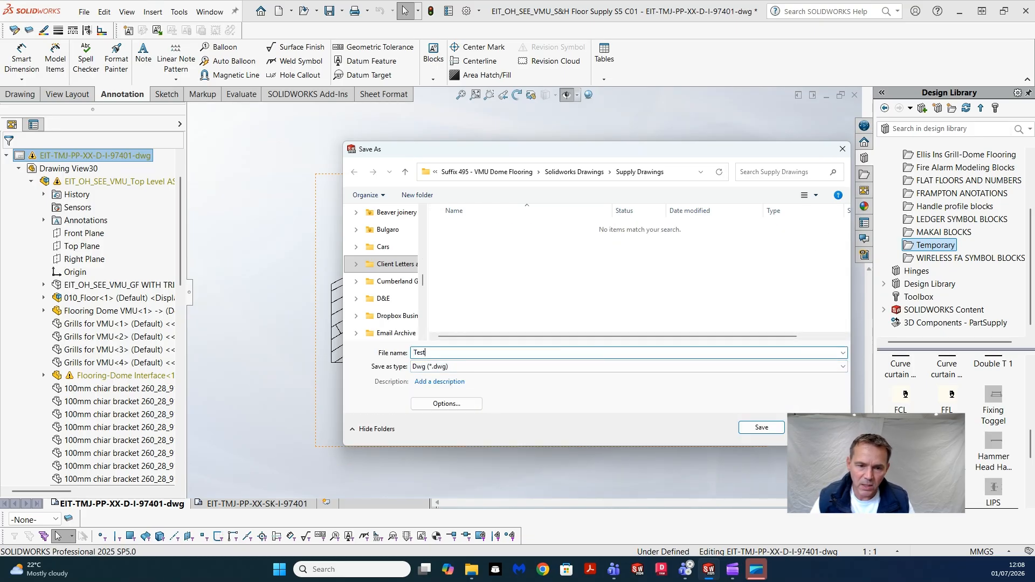
text( 1)
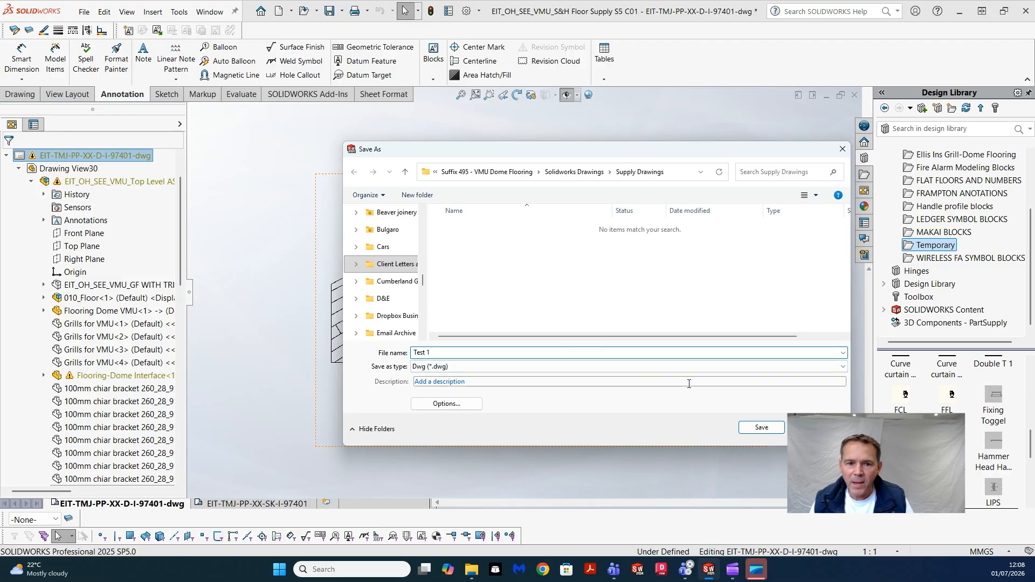
click(771, 429)
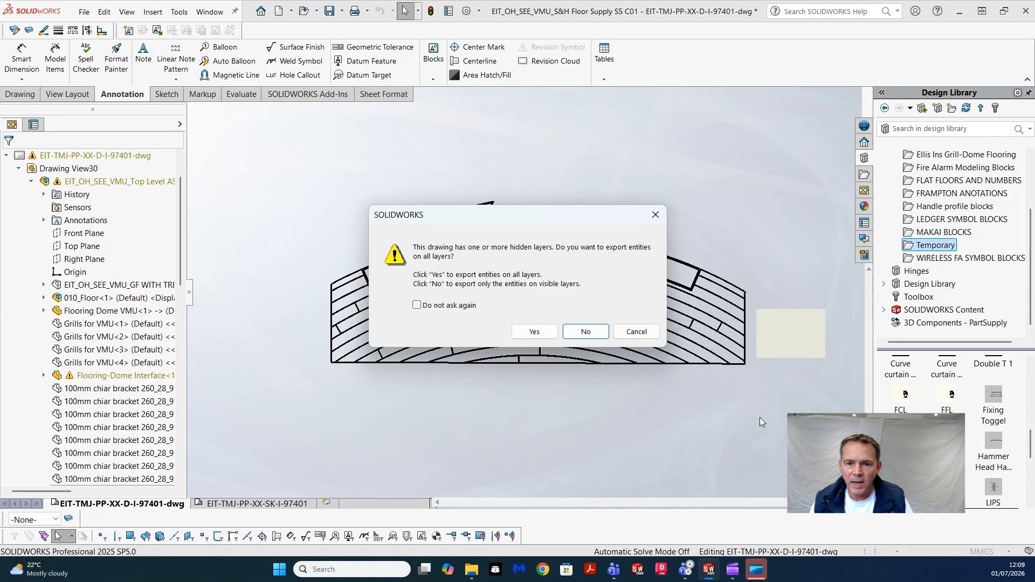
click(542, 326)
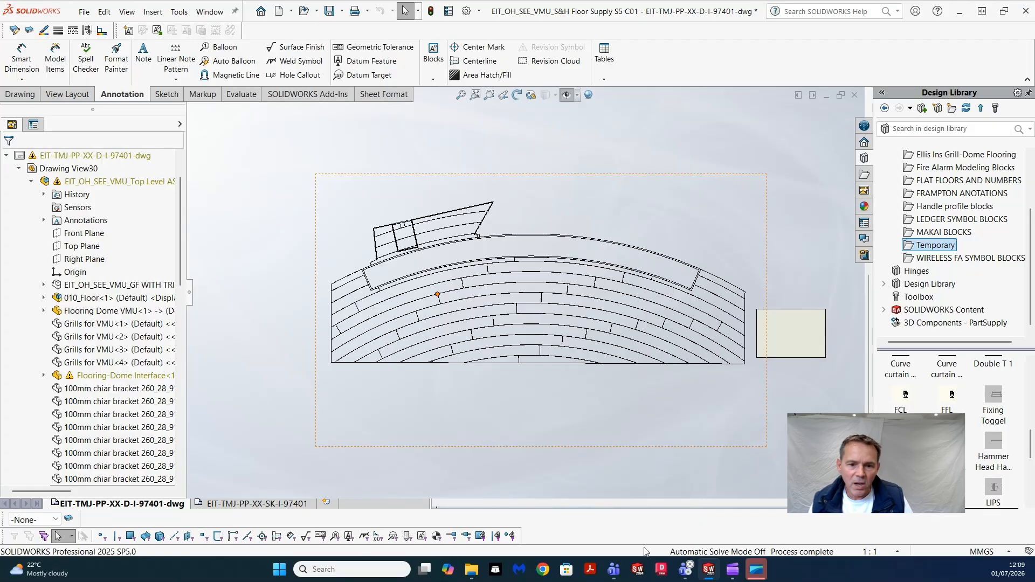
Open Test 1.DWG from the Supply Drawings folder in DWG TrueView, continuing despite its non-Autodesk origin.
click(472, 575)
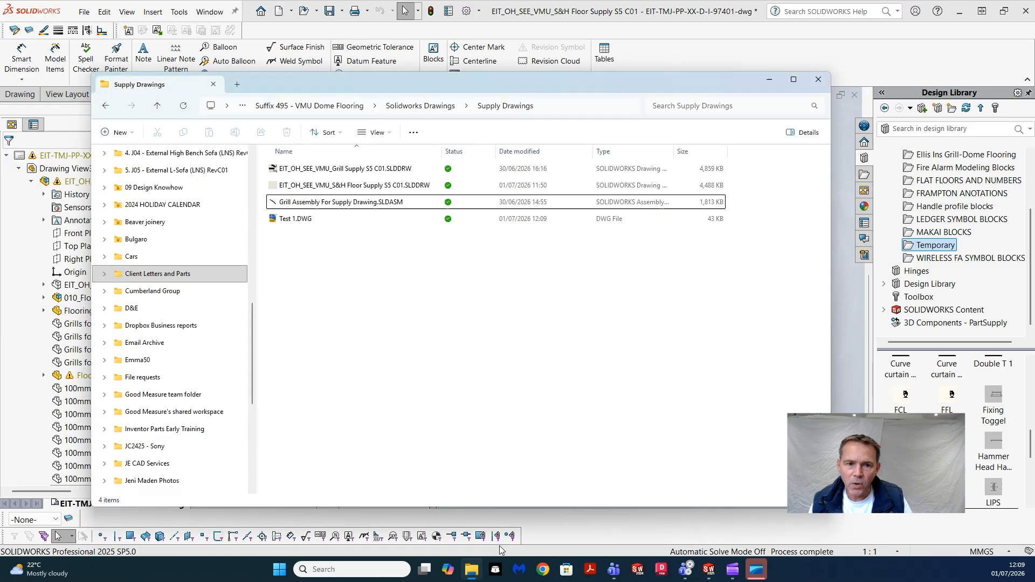
double_click(318, 219)
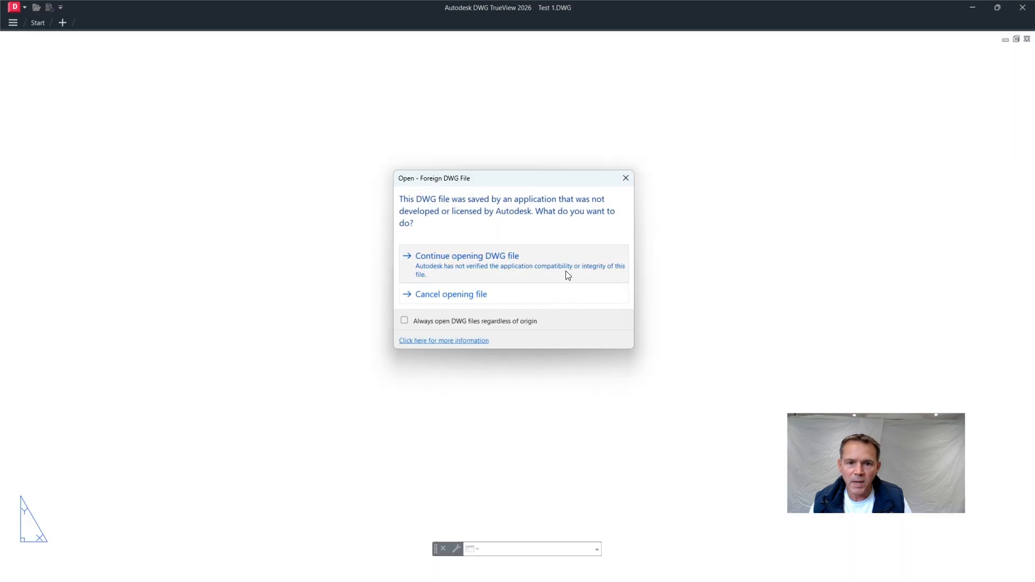
click(566, 273)
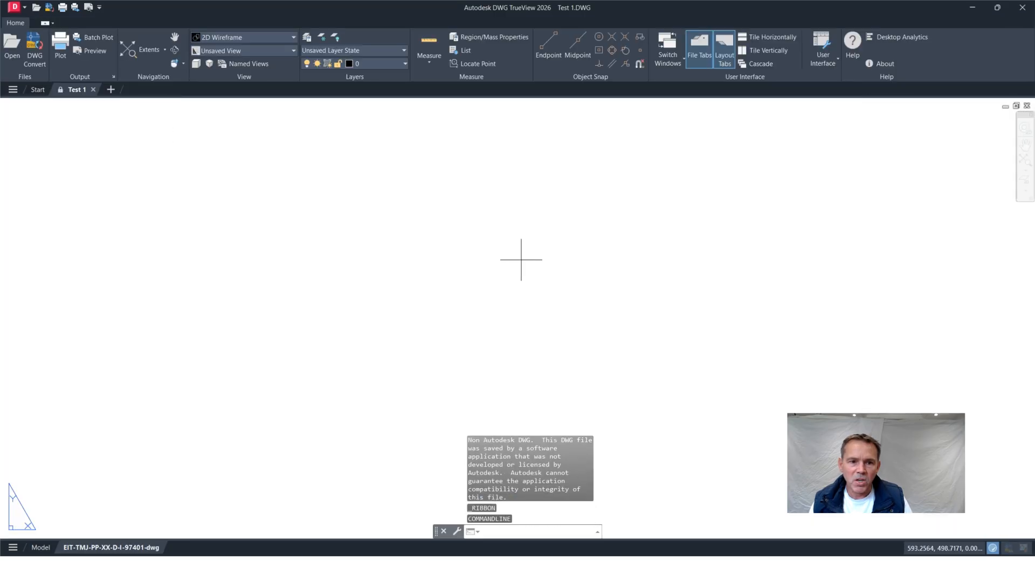
Check the exported floor plan in the layout and model space of Test 1.DWG, then close the viewer and return to SOLIDWORKS.
scroll(522, 254, down, 10)
scroll(521, 259, down, 3)
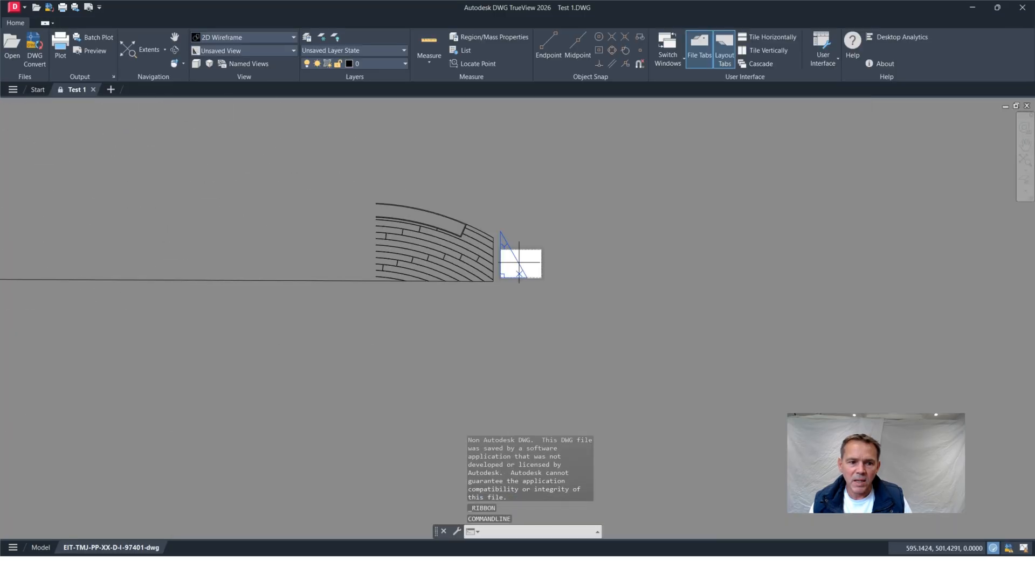
click(40, 548)
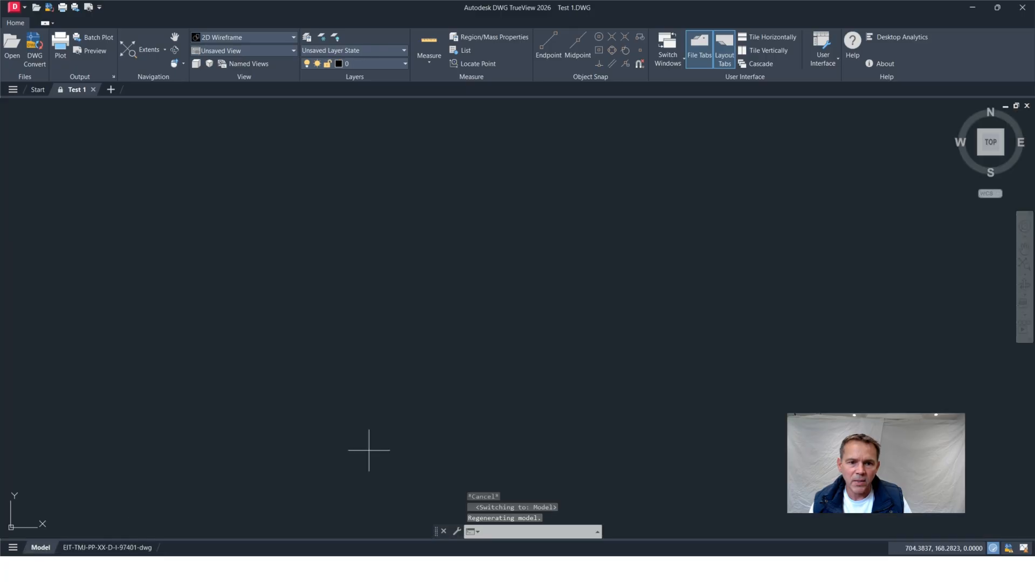
click(123, 548)
scroll(381, 408, down, 10)
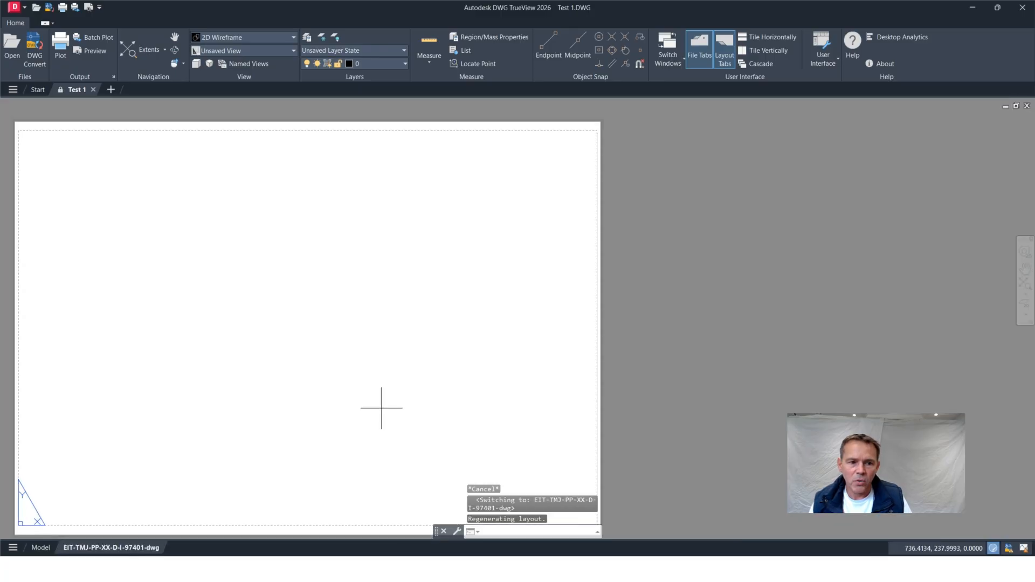
scroll(234, 378, up, 4)
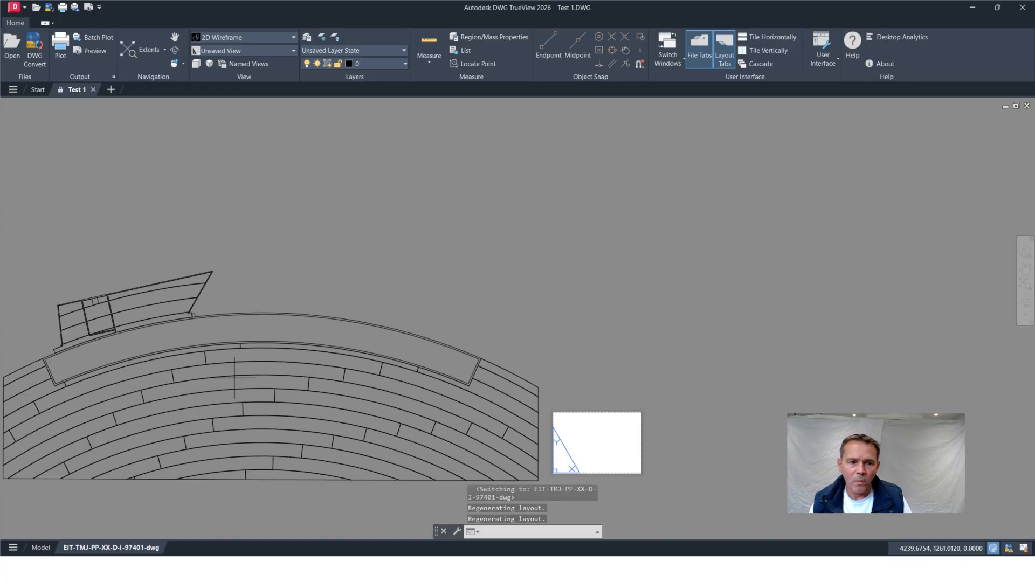
scroll(417, 409, down, 2)
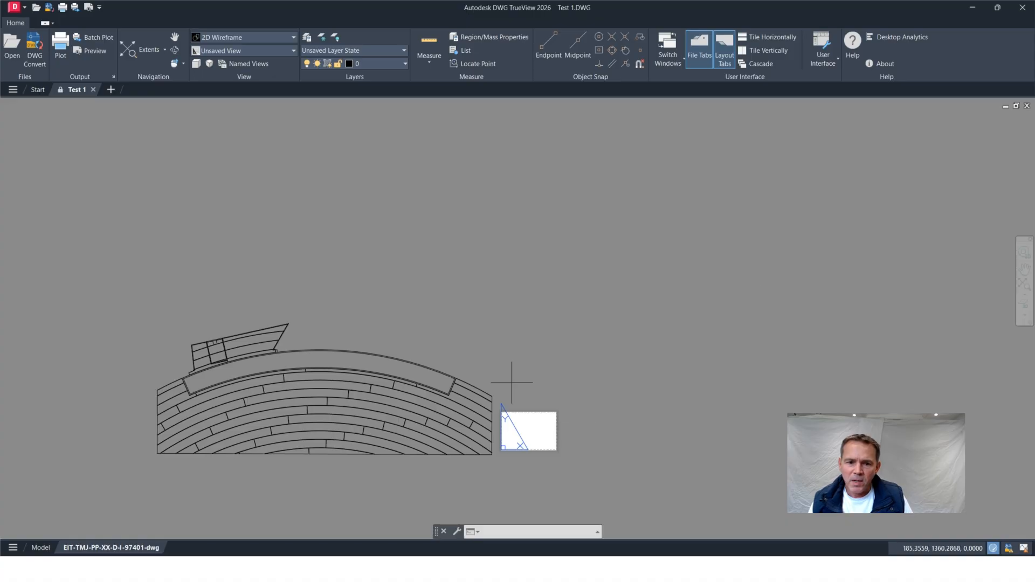
click(1022, 8)
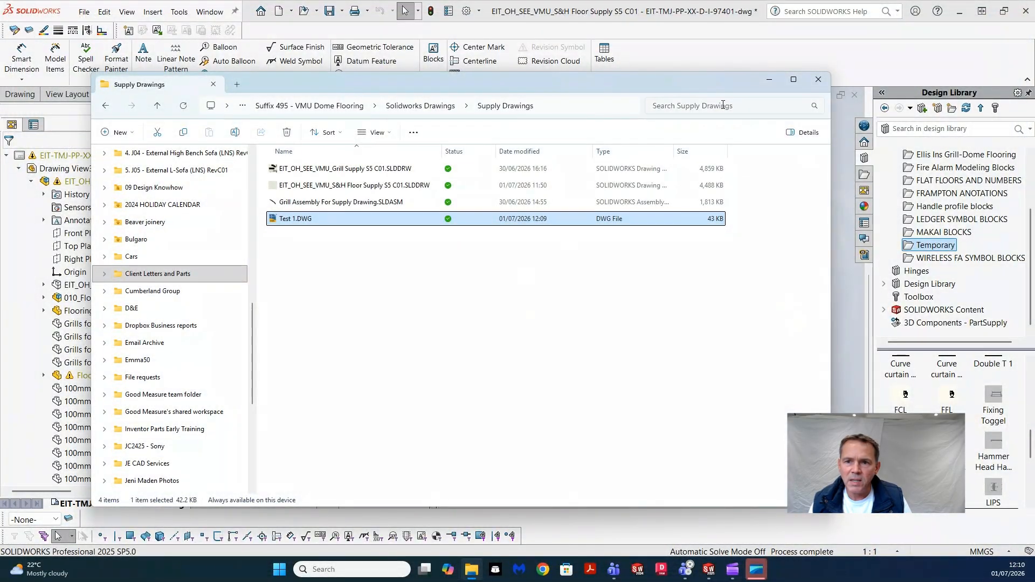
click(770, 80)
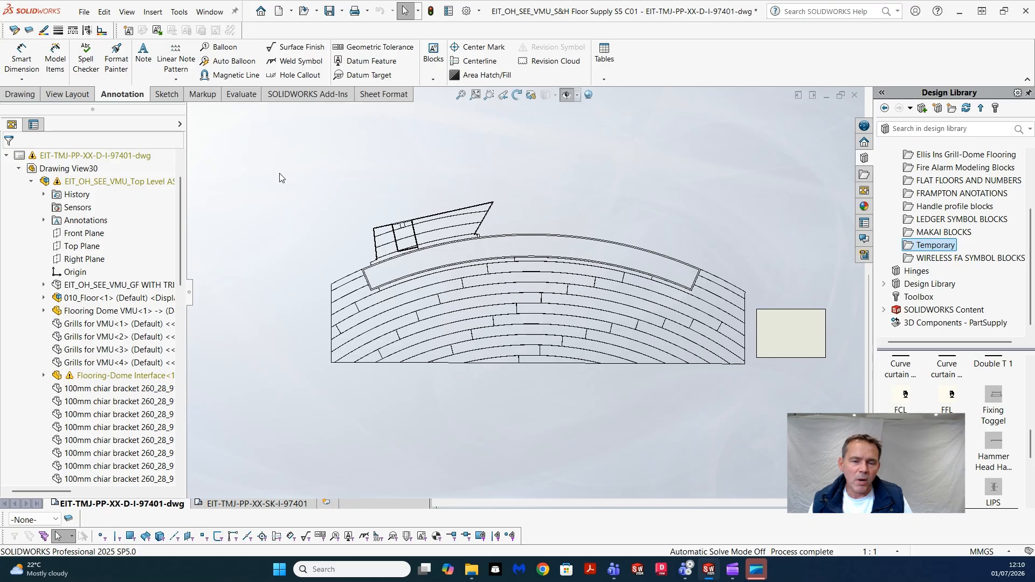
Set up another save of the drawing in Dwg format with the file name Test 2.DWG in the Supply Drawings folder.
click(85, 14)
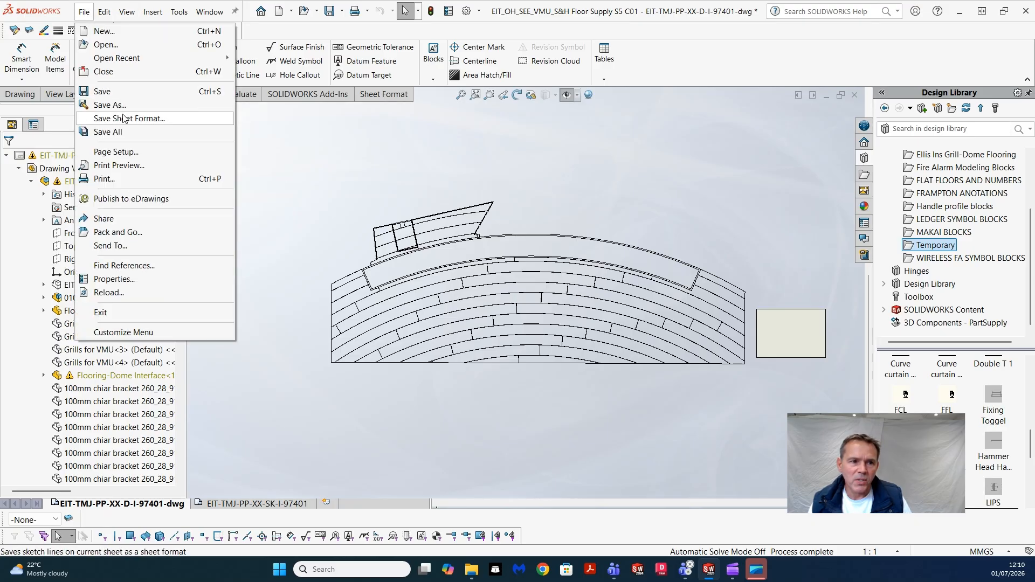
click(519, 438)
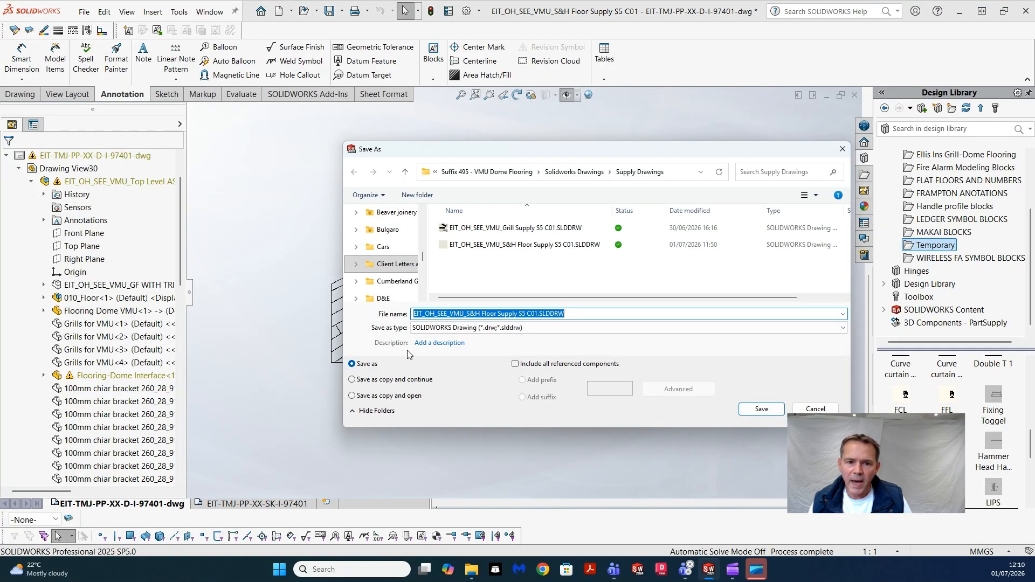
click(845, 331)
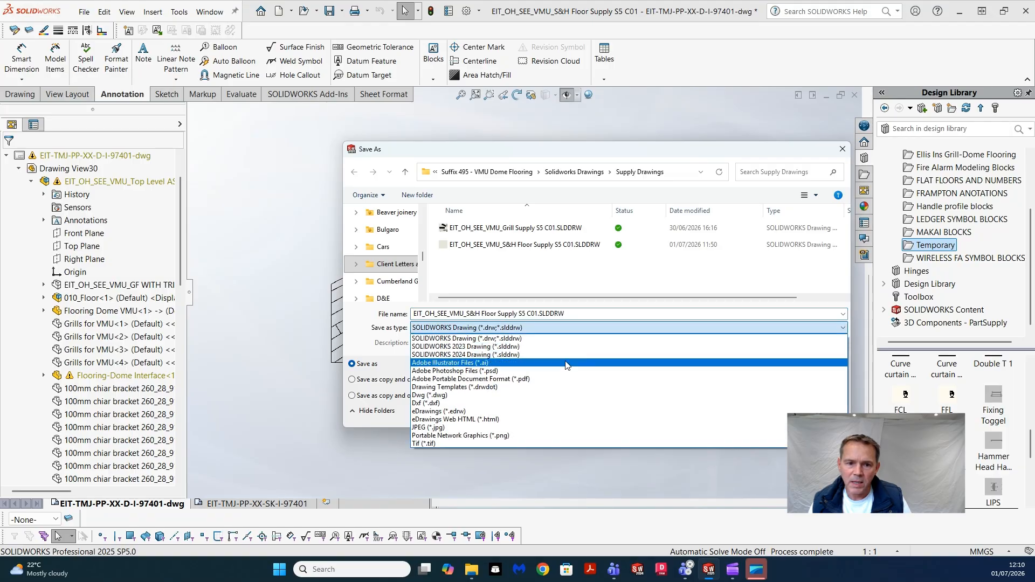
click(469, 400)
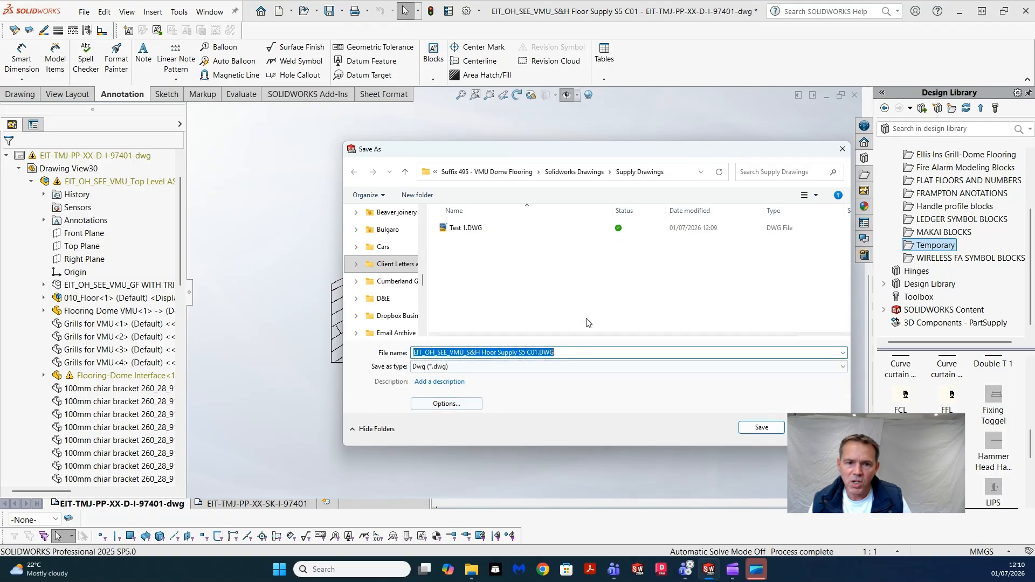
click(455, 229)
click(430, 353)
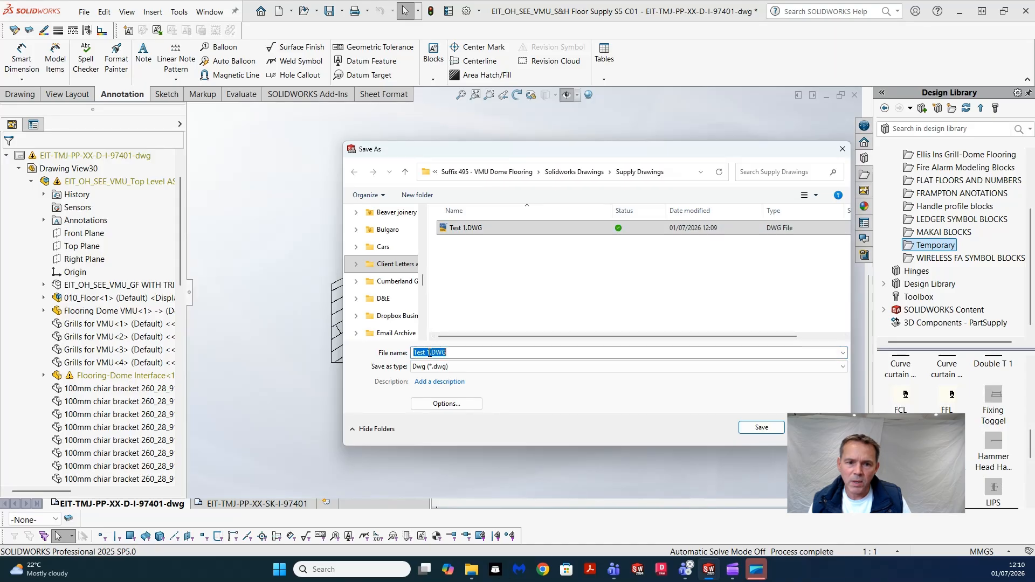
click(430, 352)
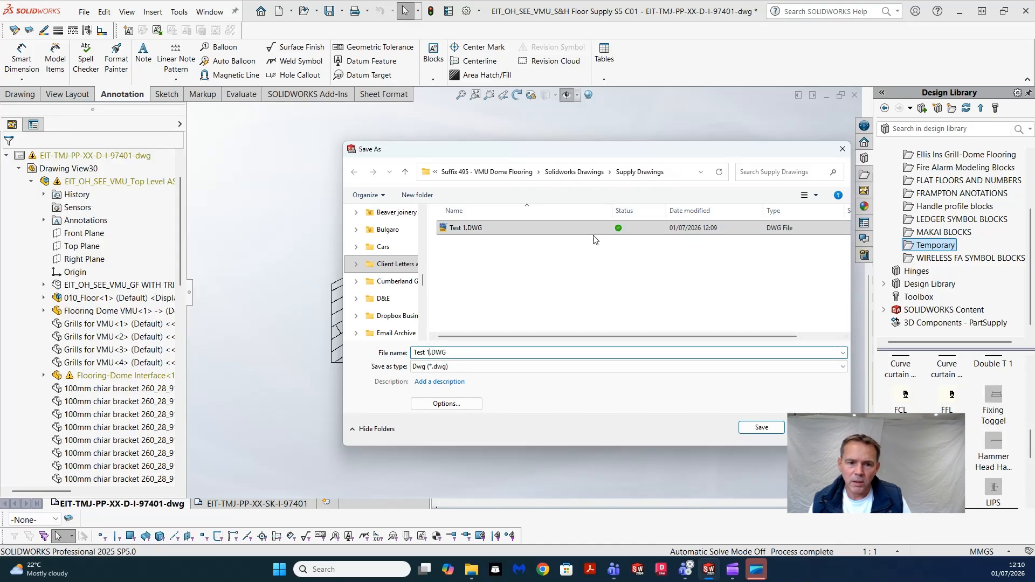
key(BackSpace)
key(BackSpace)
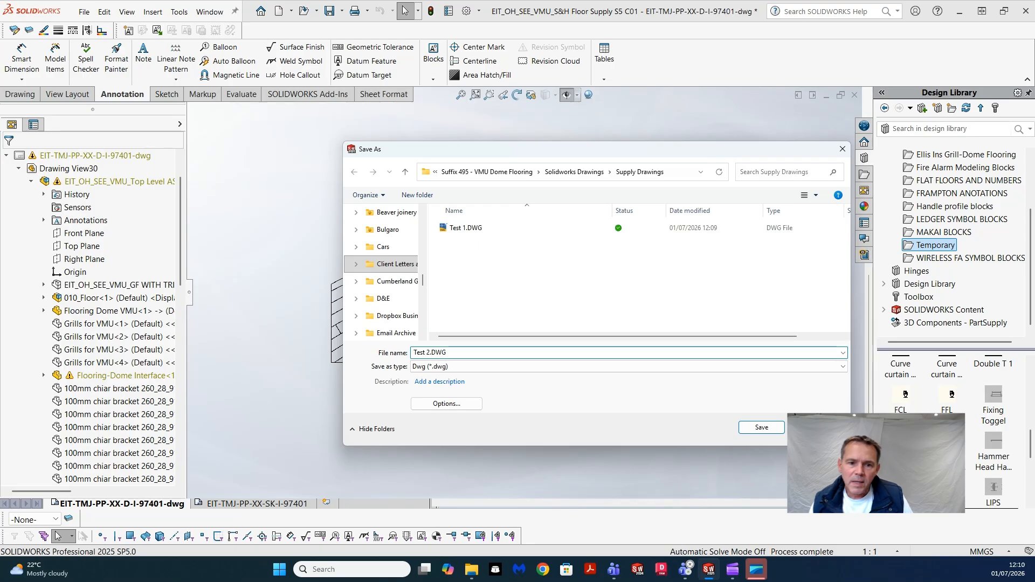
Export Test 2.DWG with all sheets in one file and export of all drawing sheets to paper space turned off, accepting the view scale warning.
click(463, 404)
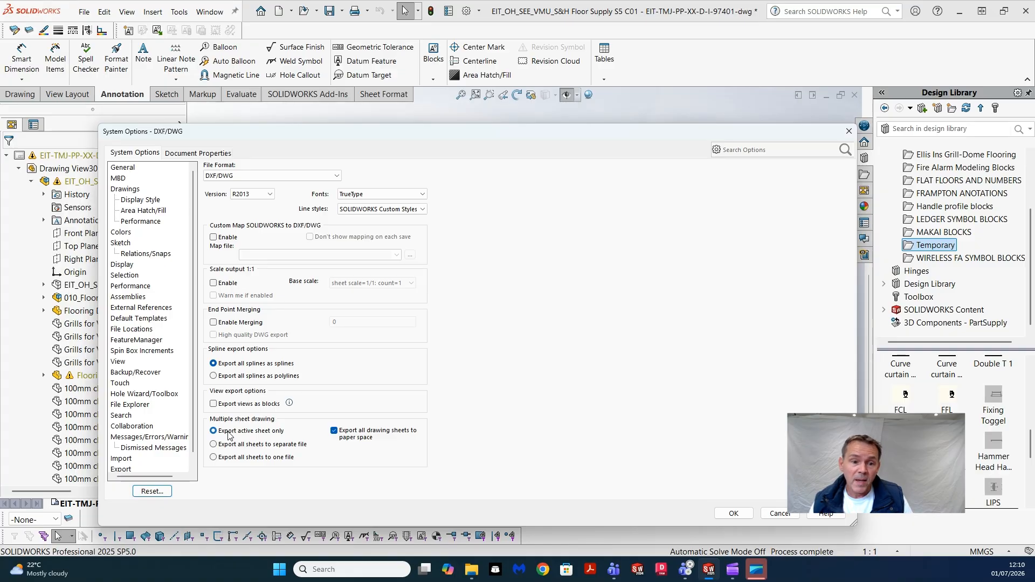
click(214, 458)
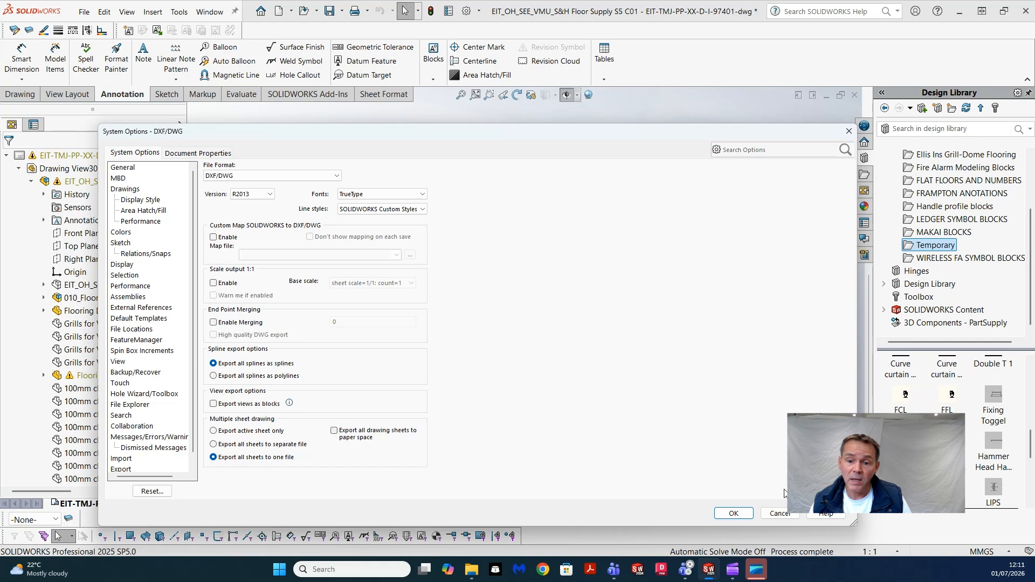
click(732, 513)
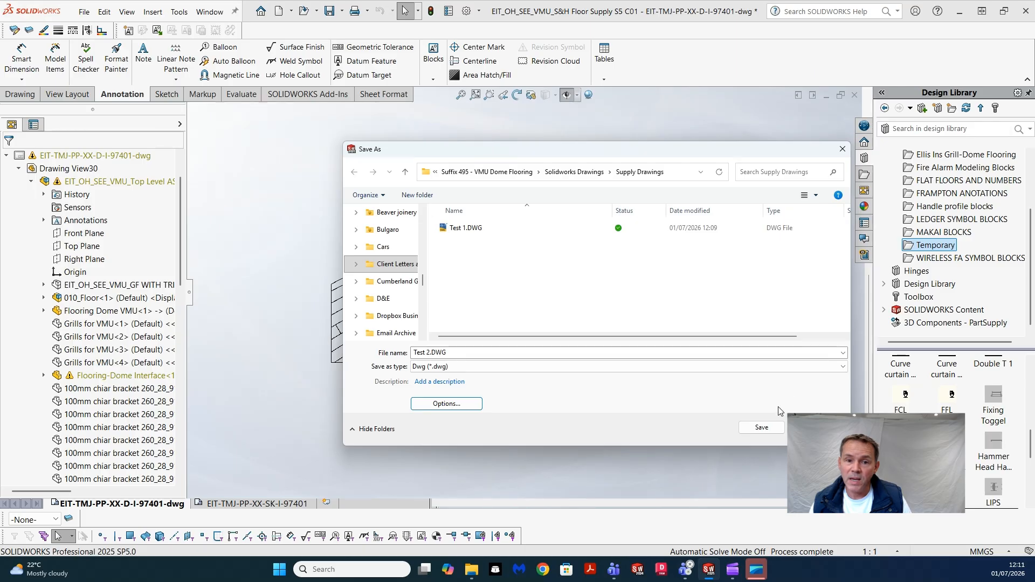
click(761, 427)
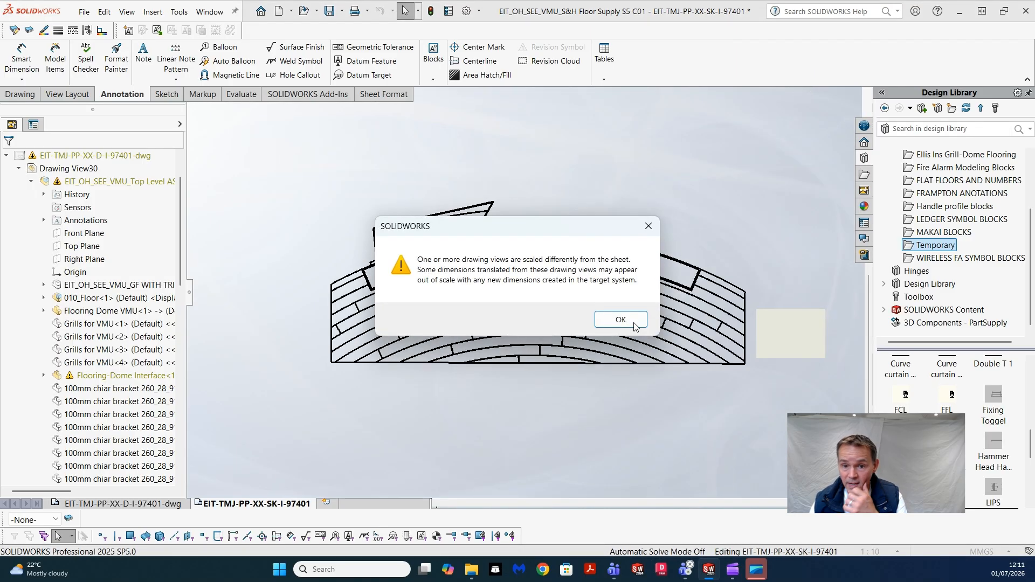
click(634, 323)
click(531, 331)
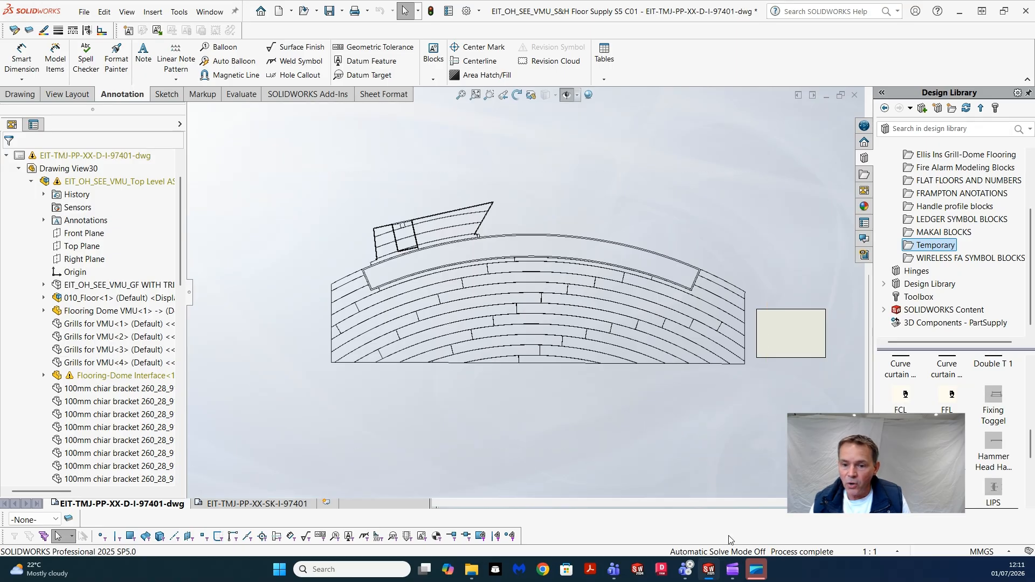
Open Test 2.DWG from the Supply Drawings folder in DWG TrueView, continuing despite its non-Autodesk origin.
mouse_move(732, 569)
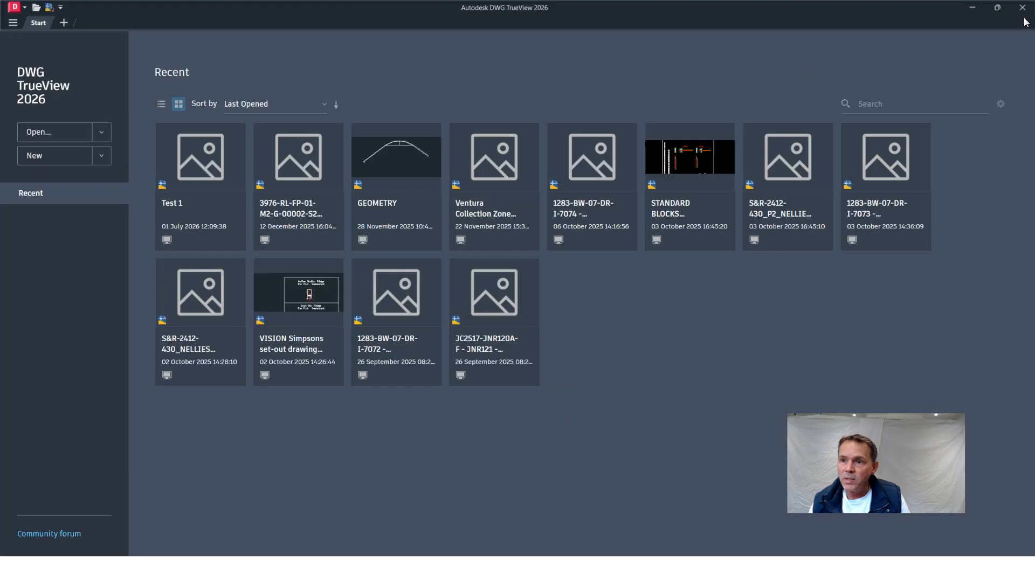
click(1022, 7)
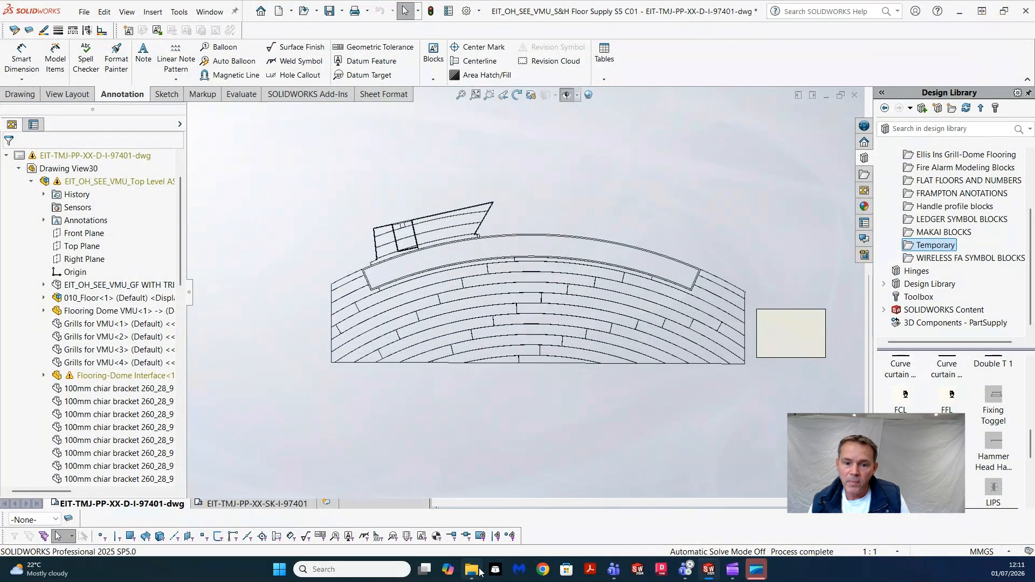
click(477, 571)
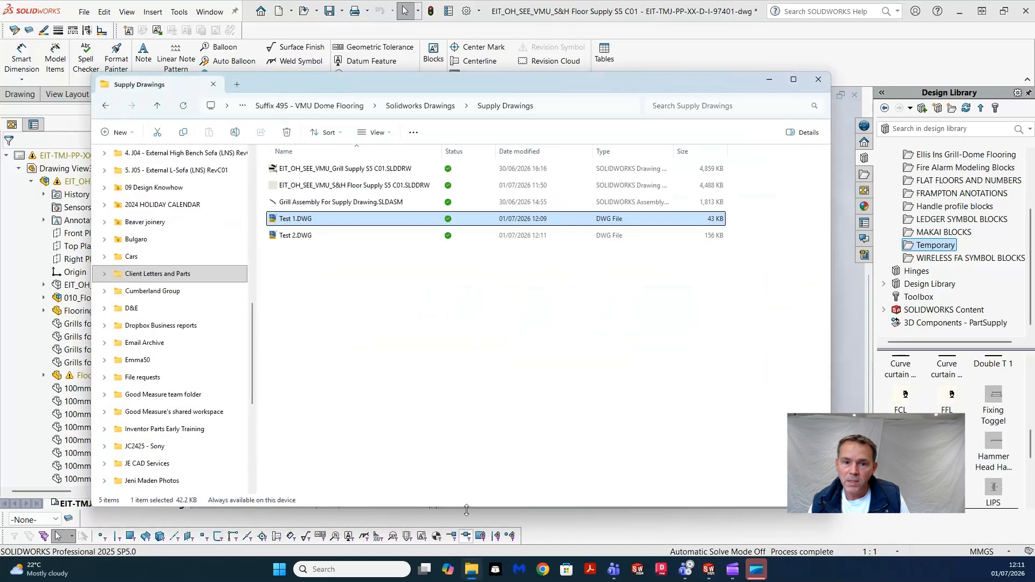
double_click(302, 236)
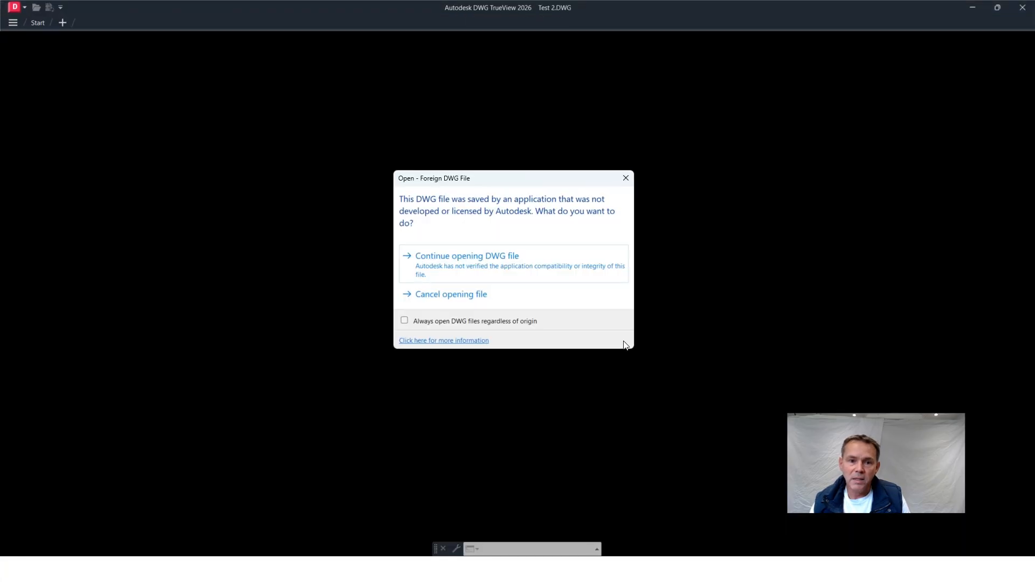
click(467, 257)
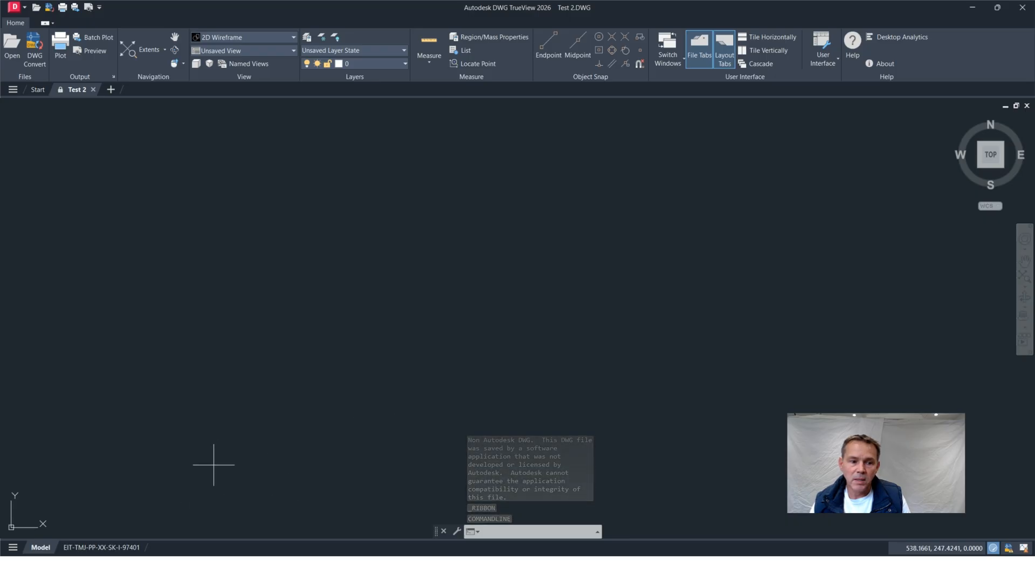
Check the EIT-TMJ-PP-XX-SK-I-97401 layout and the floor plan in the model space of Test 2.DWG.
click(103, 547)
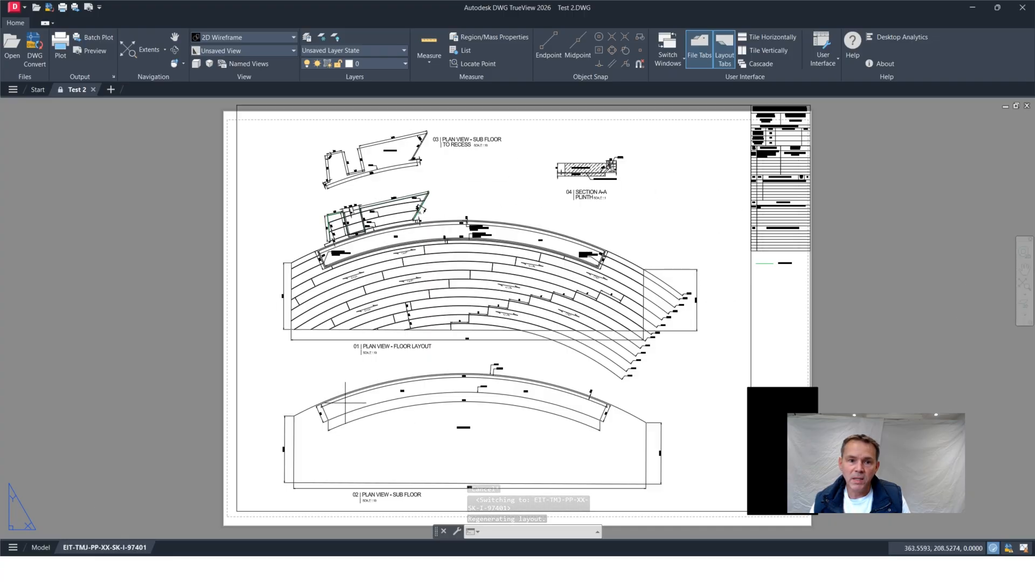
click(41, 547)
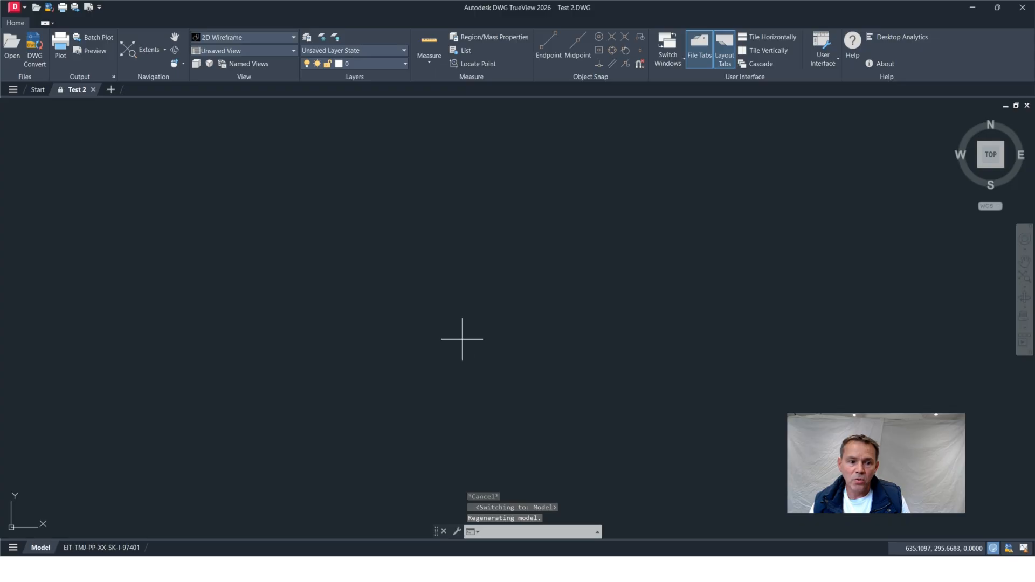
scroll(462, 339, down, 10)
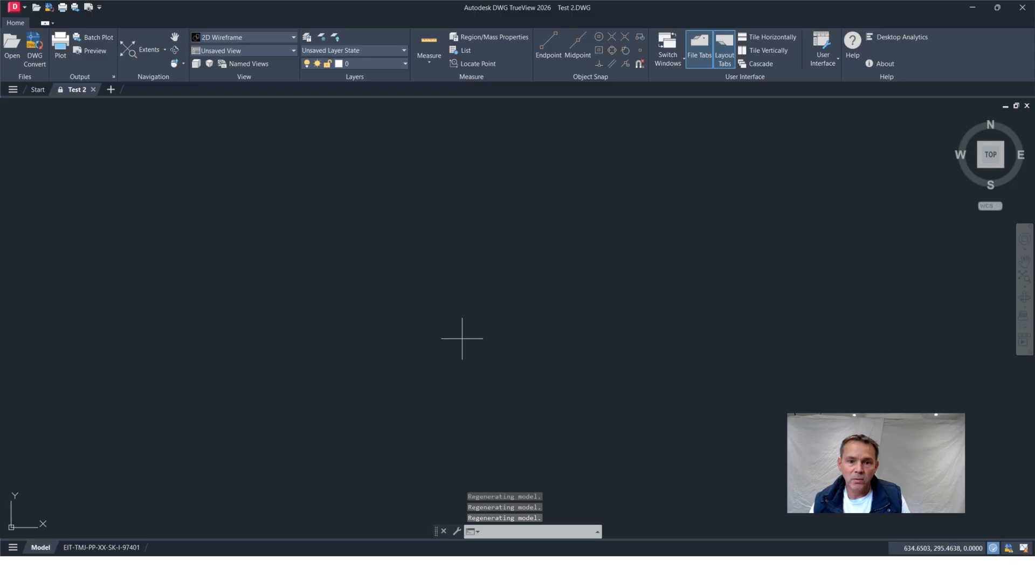
scroll(462, 339, down, 6)
scroll(357, 293, down, 2)
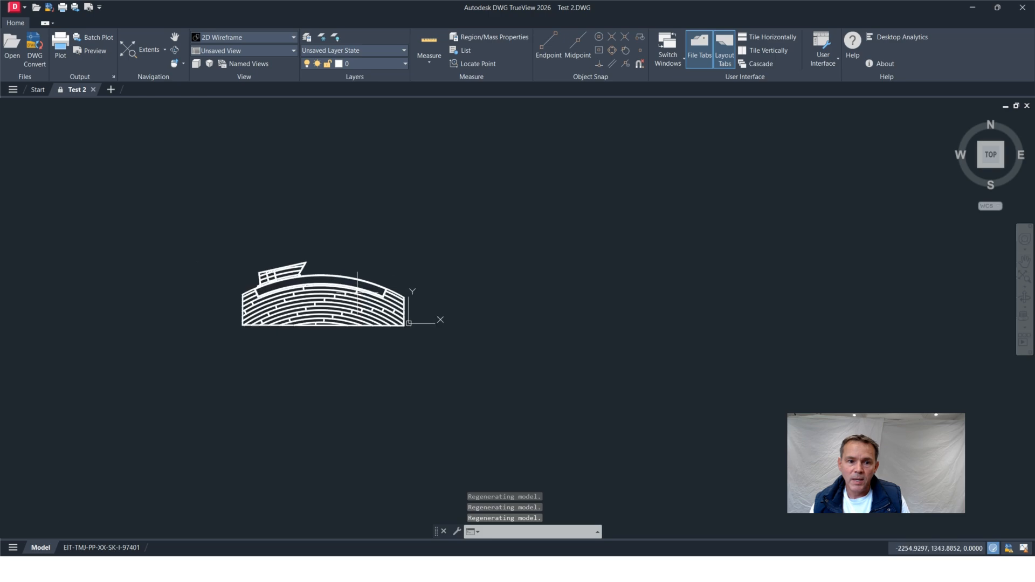
scroll(358, 294, up, 6)
scroll(358, 293, down, 2)
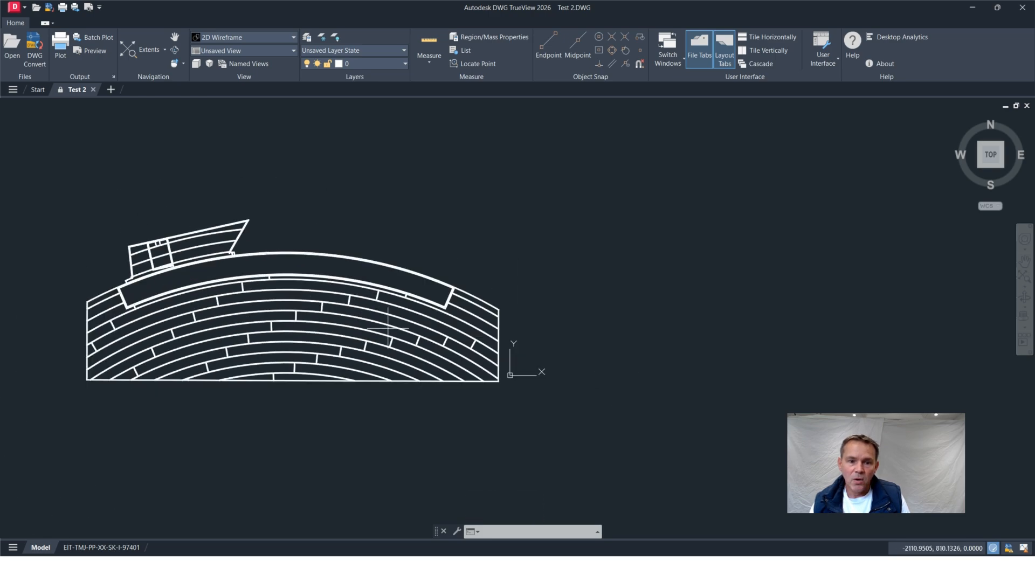
Measure the length of a short joint line between two curved board edges on the floor plan in model space.
scroll(420, 326, up, 4)
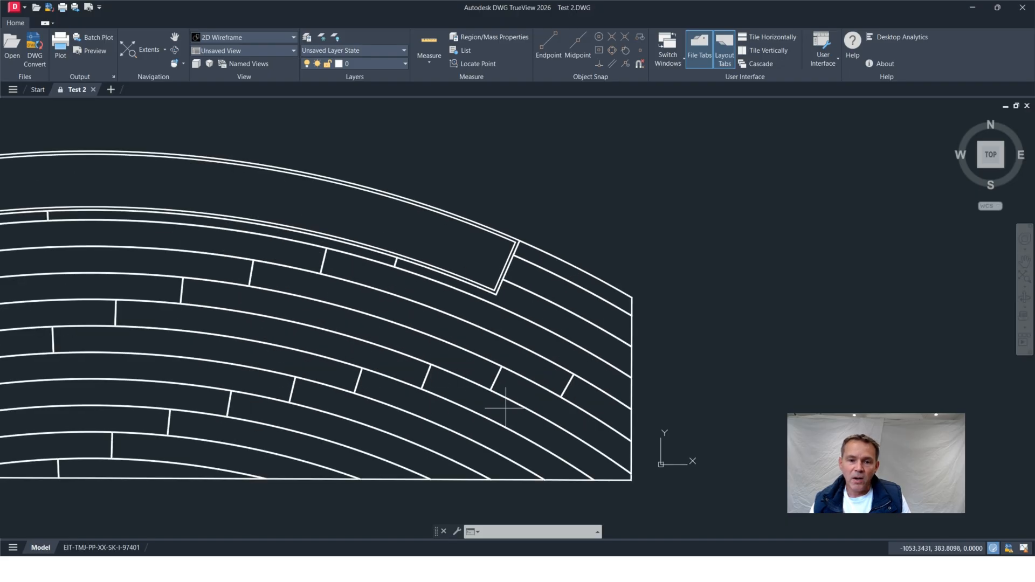
scroll(504, 401, up, 2)
scroll(498, 383, up, 6)
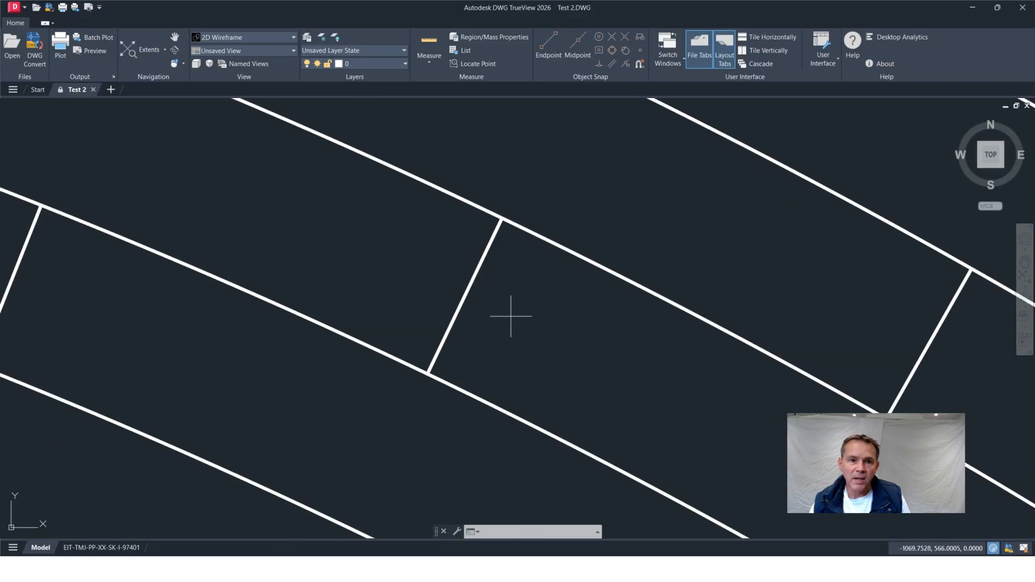
click(430, 62)
click(442, 103)
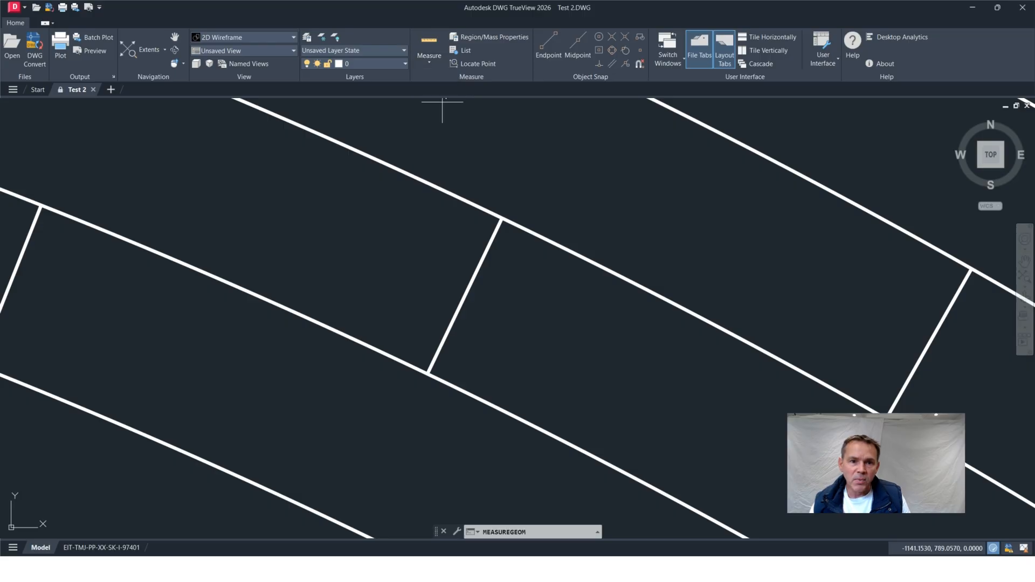
scroll(497, 221, up, 3)
scroll(499, 215, up, 3)
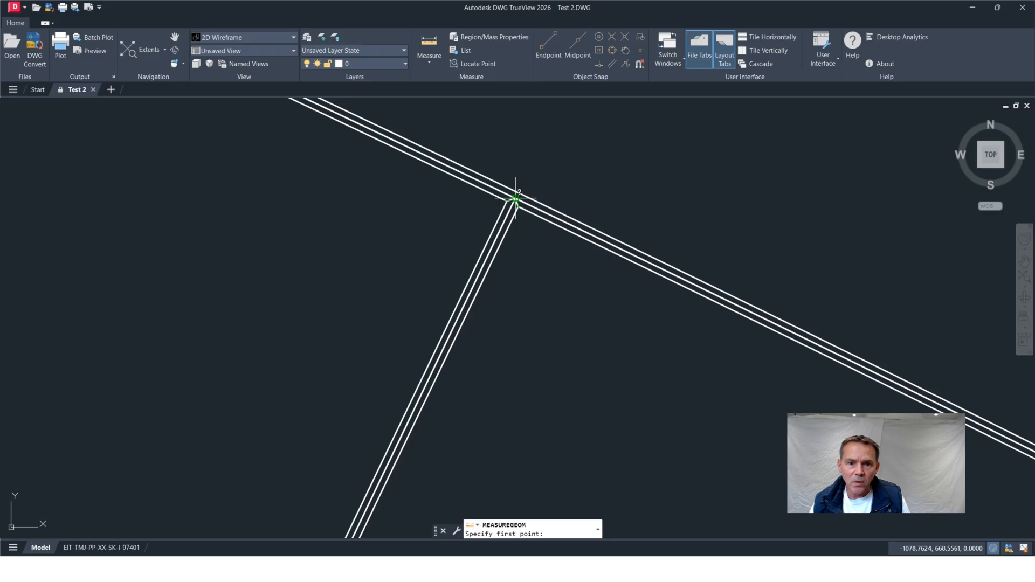
click(515, 198)
scroll(504, 267, up, 3)
scroll(458, 291, down, 5)
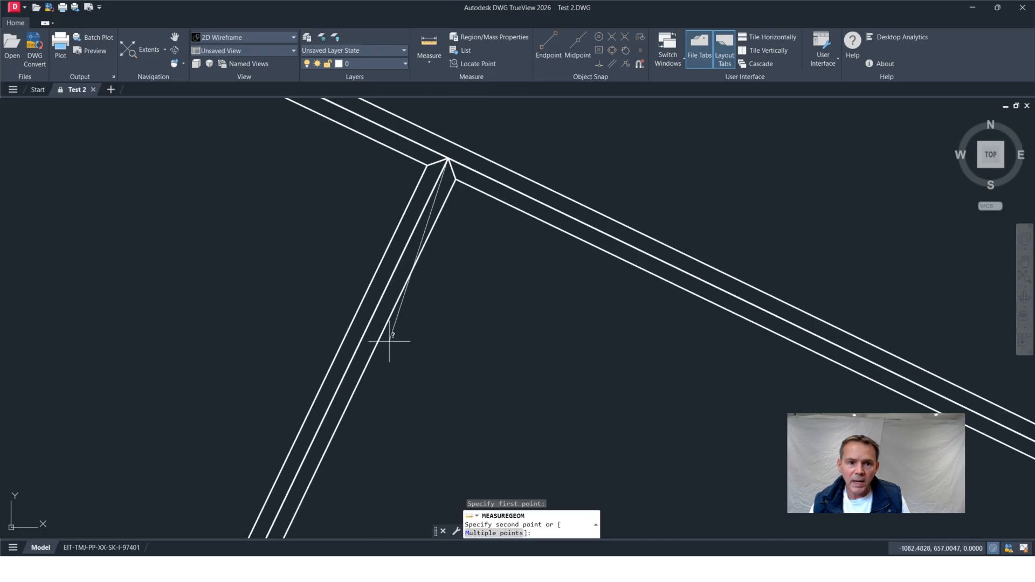
scroll(347, 497, up, 5)
scroll(325, 503, up, 3)
scroll(334, 474, down, 5)
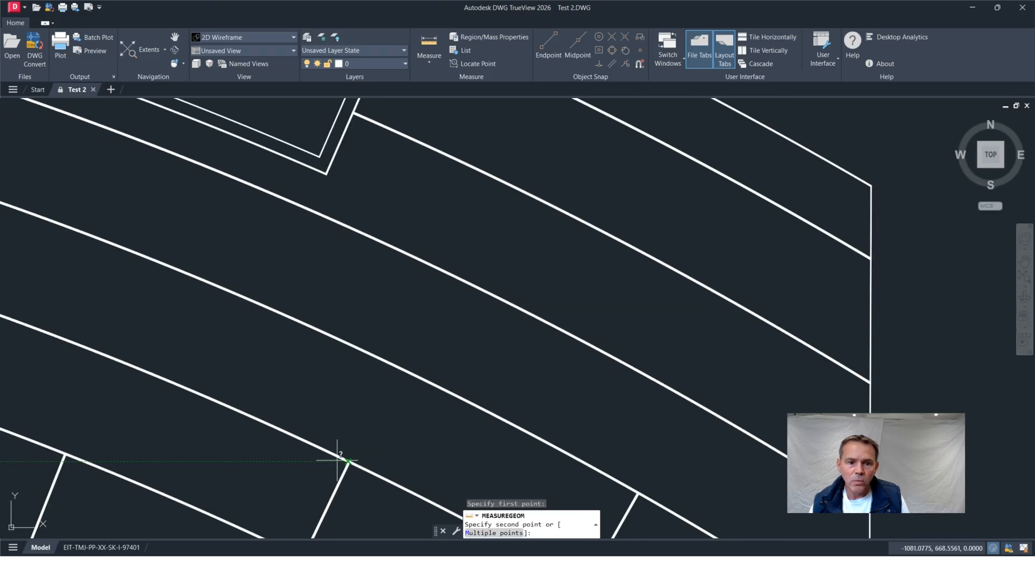
scroll(292, 523, up, 2)
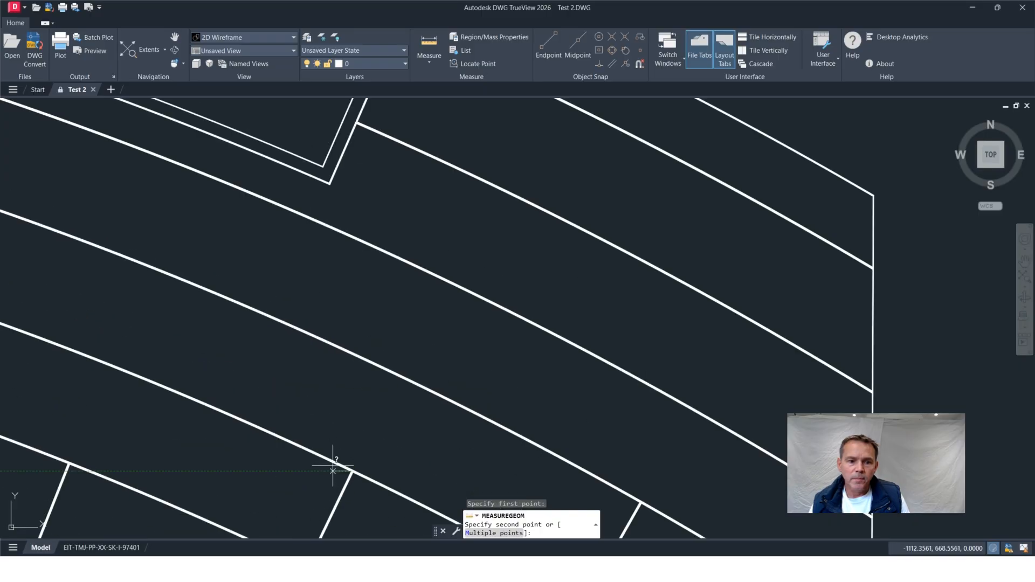
scroll(328, 517, down, 2)
scroll(327, 519, down, 3)
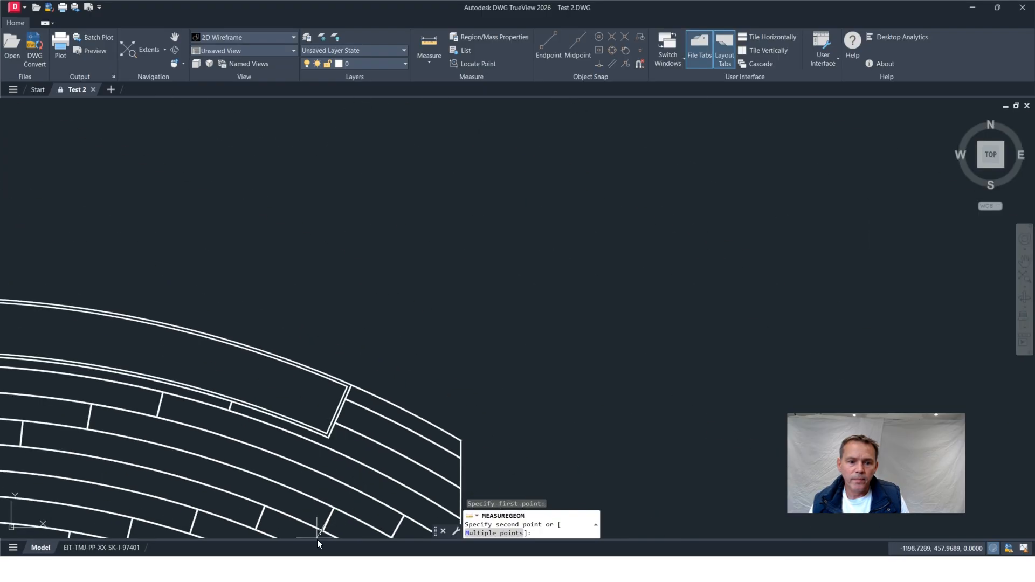
scroll(324, 533, up, 6)
scroll(325, 532, up, 3)
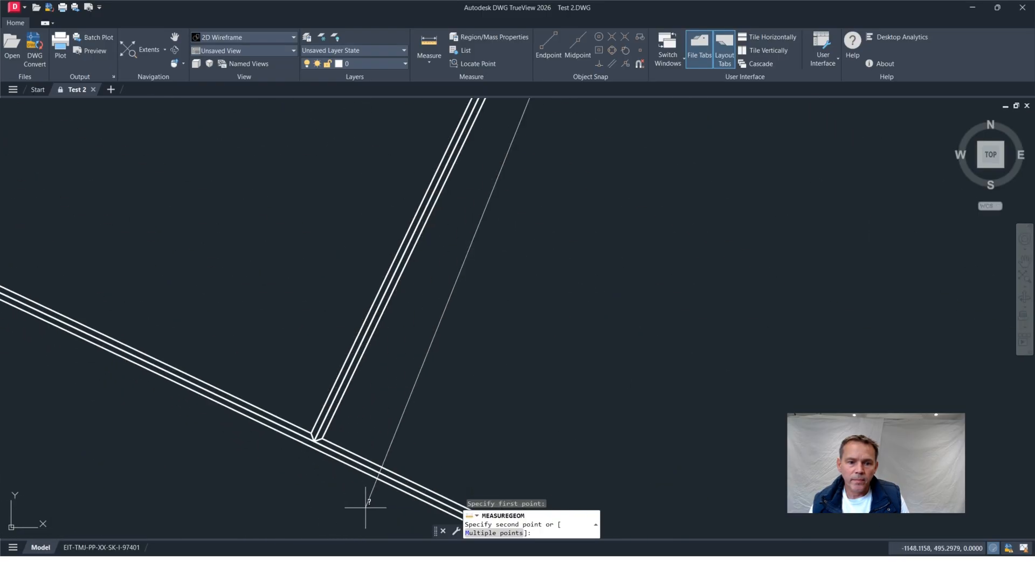
click(314, 441)
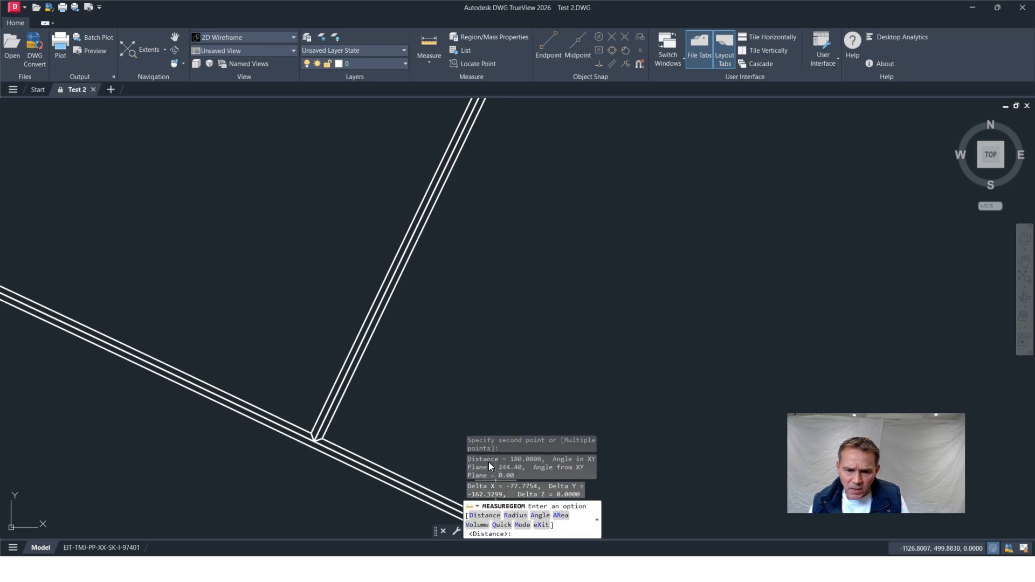
Close DWG TrueView, minimize the Supply Drawings folder window and return to SOLIDWORKS.
scroll(695, 259, up, 2)
scroll(693, 270, down, 8)
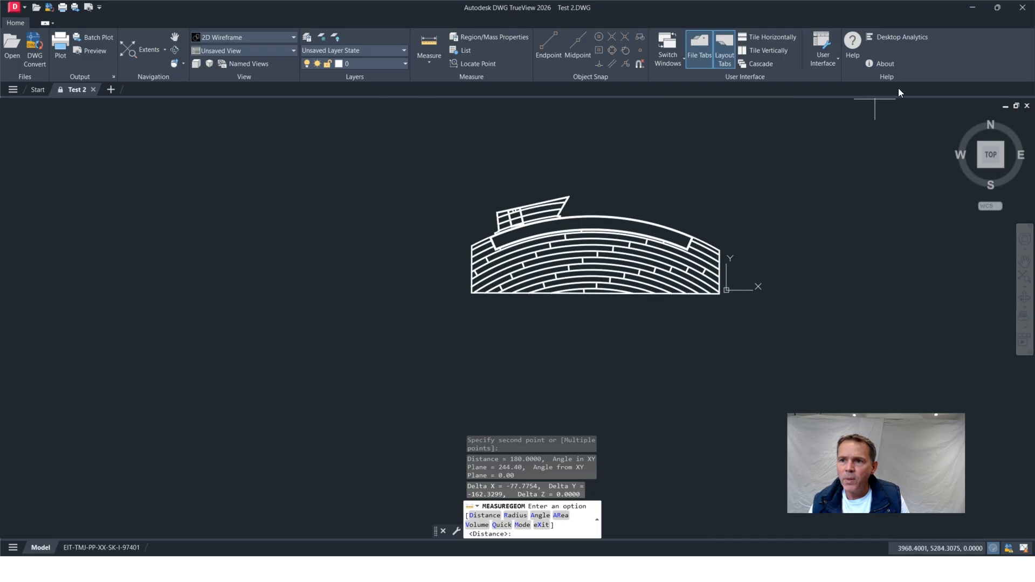
click(1022, 8)
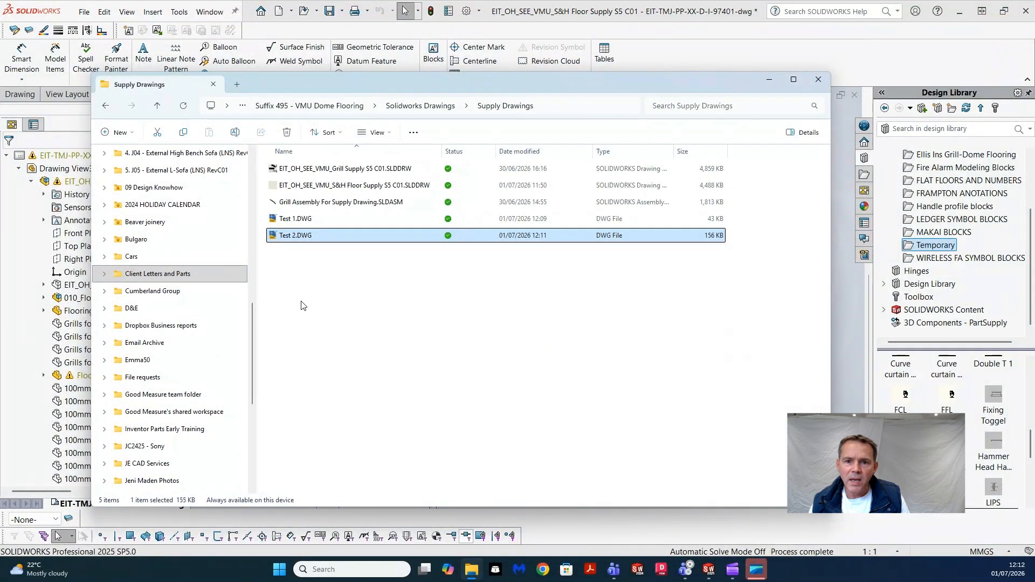
click(769, 80)
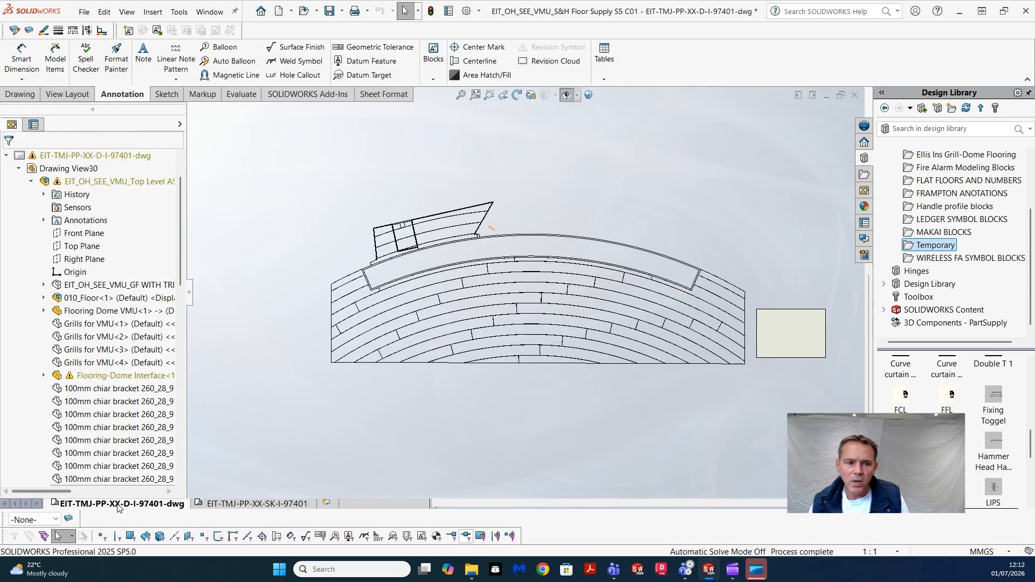
Move sheet EIT-TMJ-PP-XX-D-I-97401-dwg after EIT-TMJ-PP-XX-SK-I-97401, view the SK sheet, and reactivate the dwg sheet.
click(118, 505)
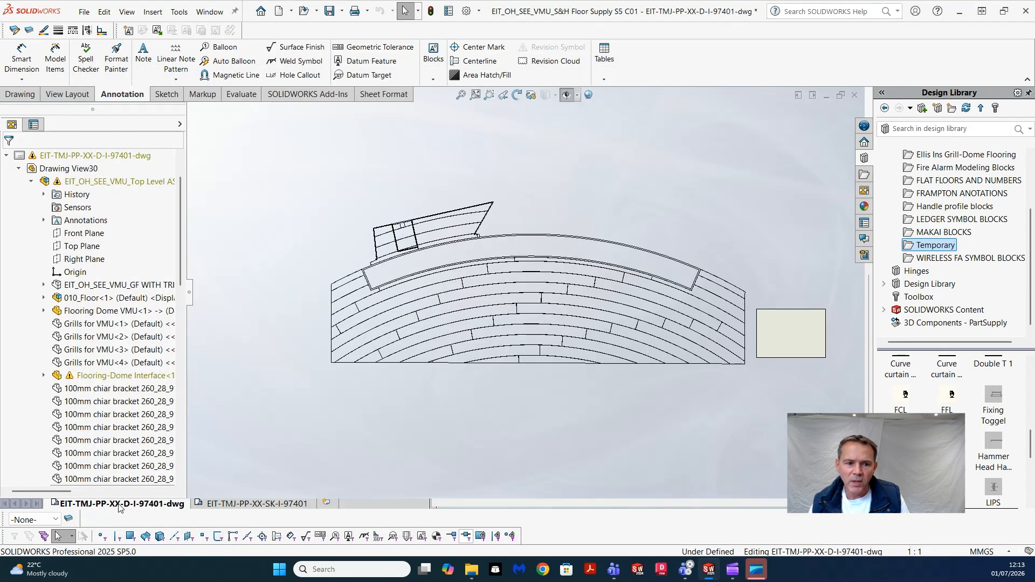
mouse_move(119, 508)
mouse_down()
mouse_move(328, 489)
mouse_move(347, 512)
mouse_move(332, 512)
mouse_up()
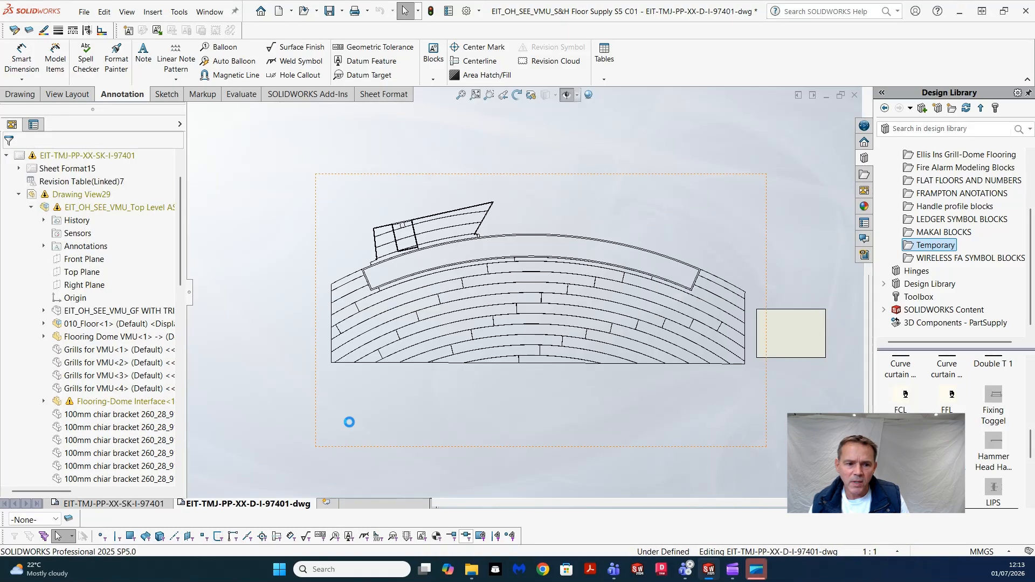
click(139, 504)
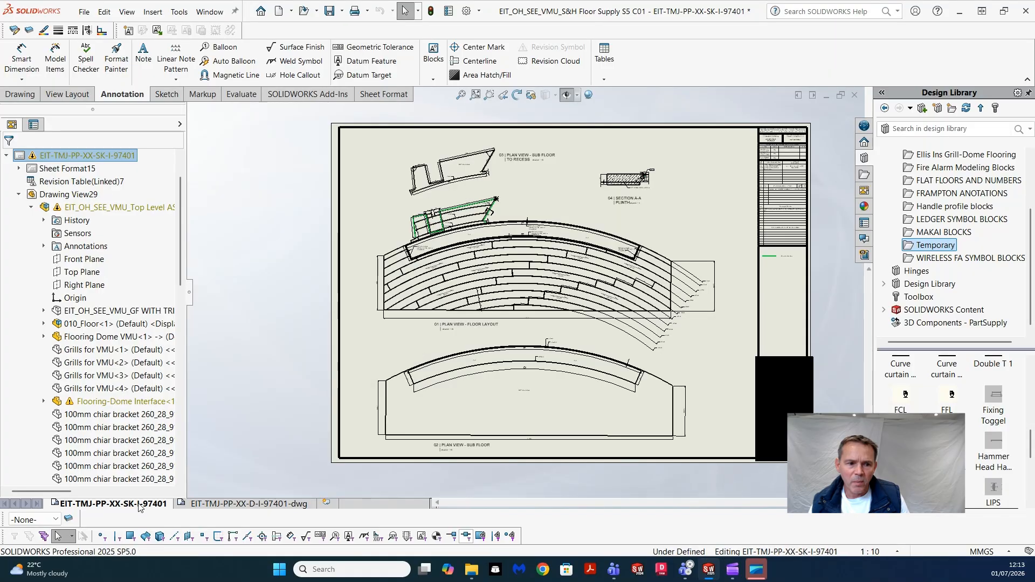
mouse_move(197, 506)
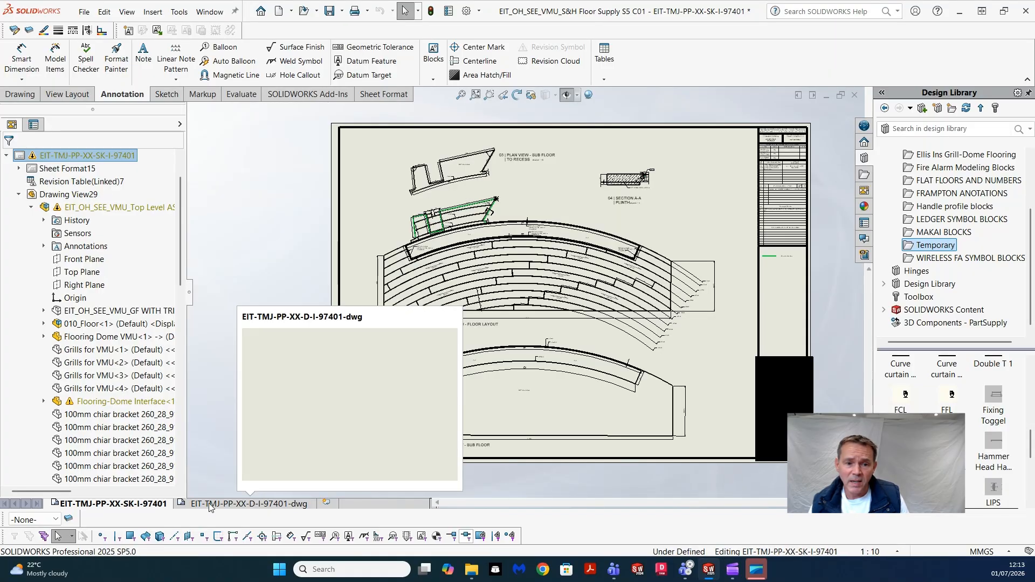
click(210, 504)
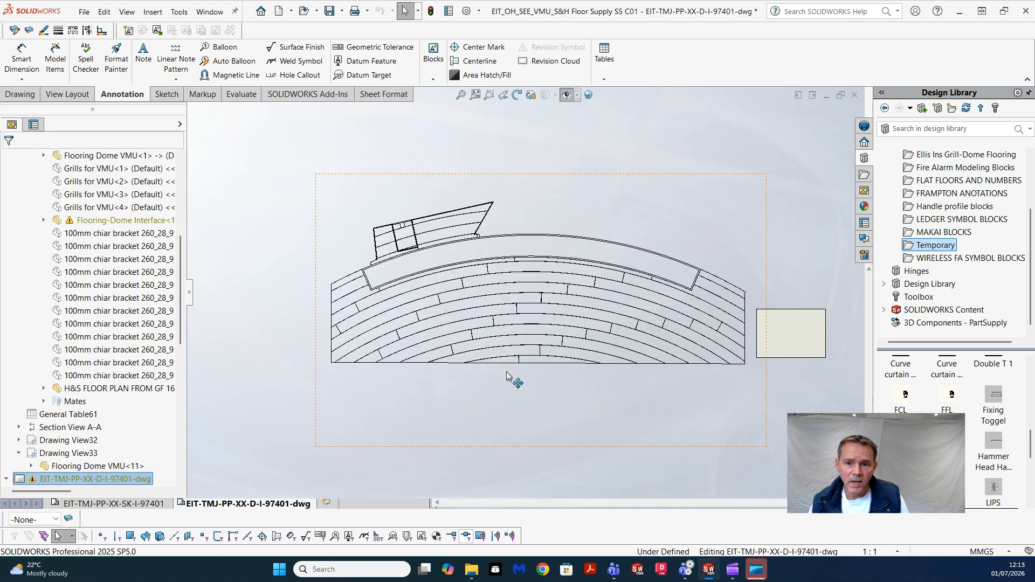
Start saving the drawing as a new file in the Supply Drawings folder, with Dwg (*.dwg) as the file type.
scroll(607, 390, up, 1)
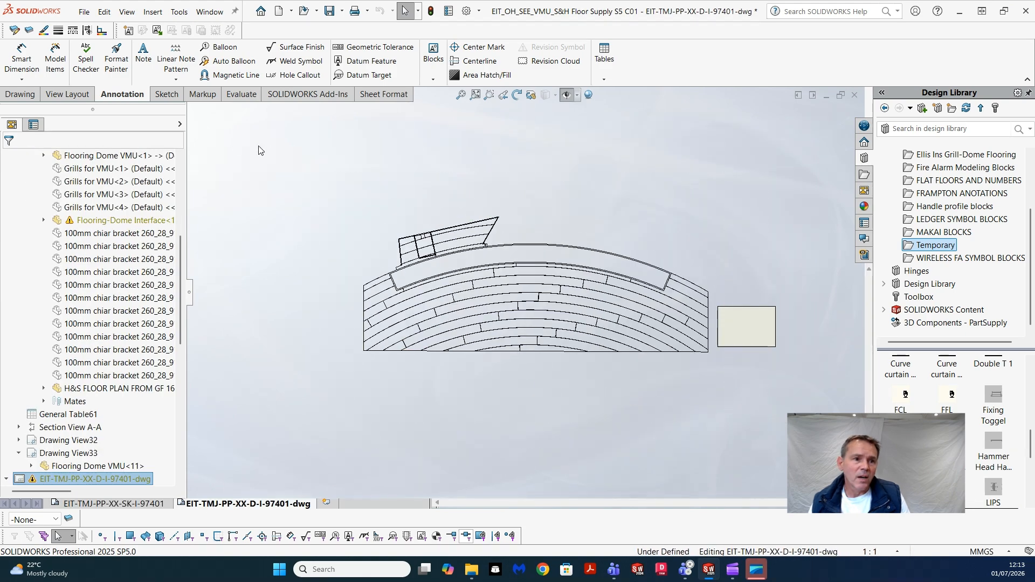
click(85, 13)
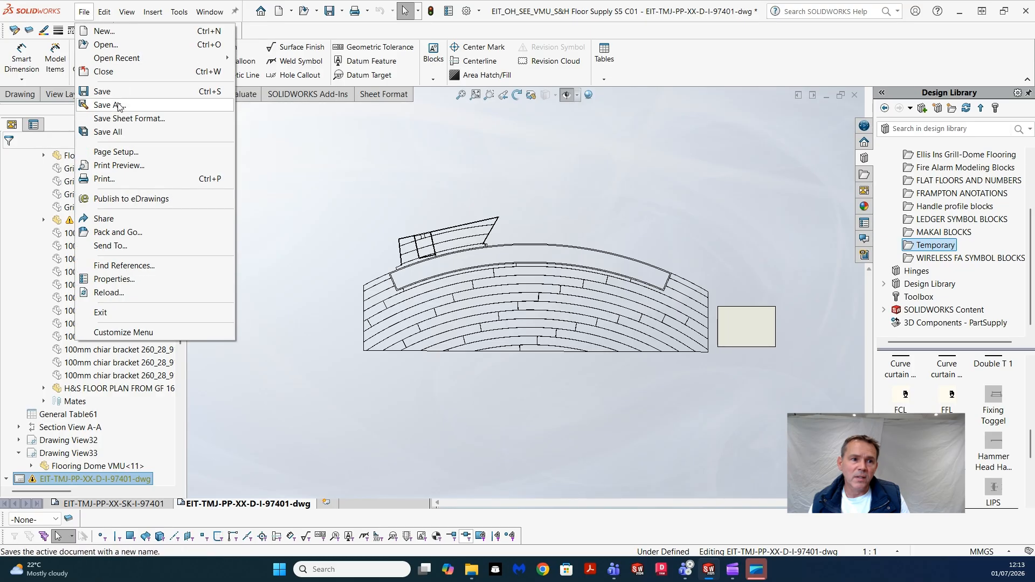
click(118, 106)
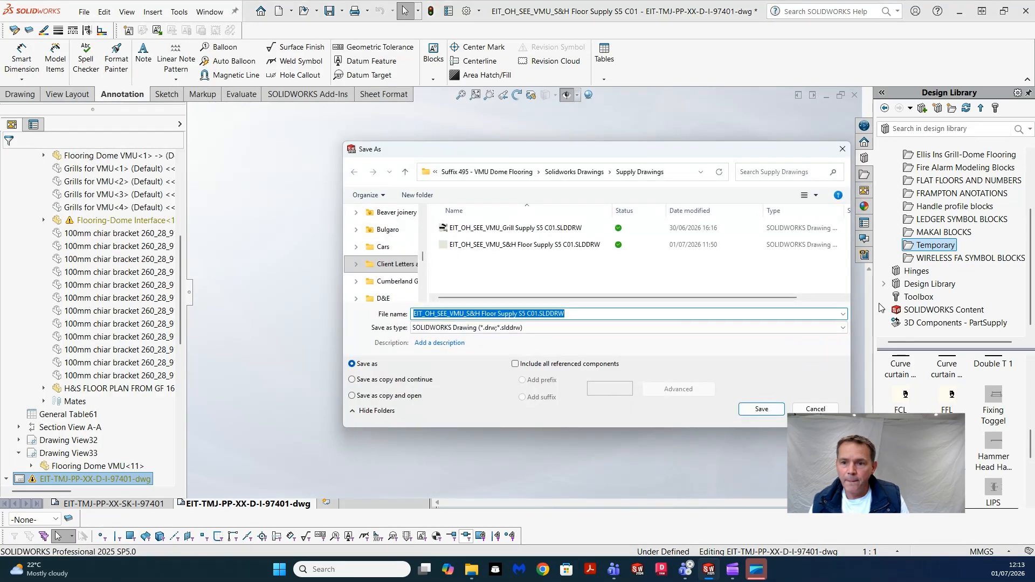
click(844, 327)
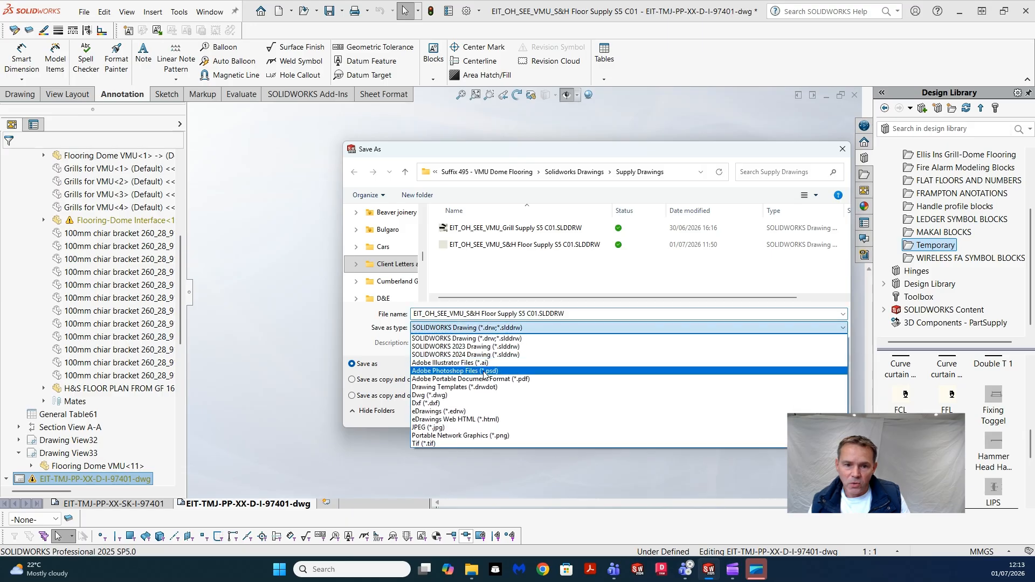
click(468, 395)
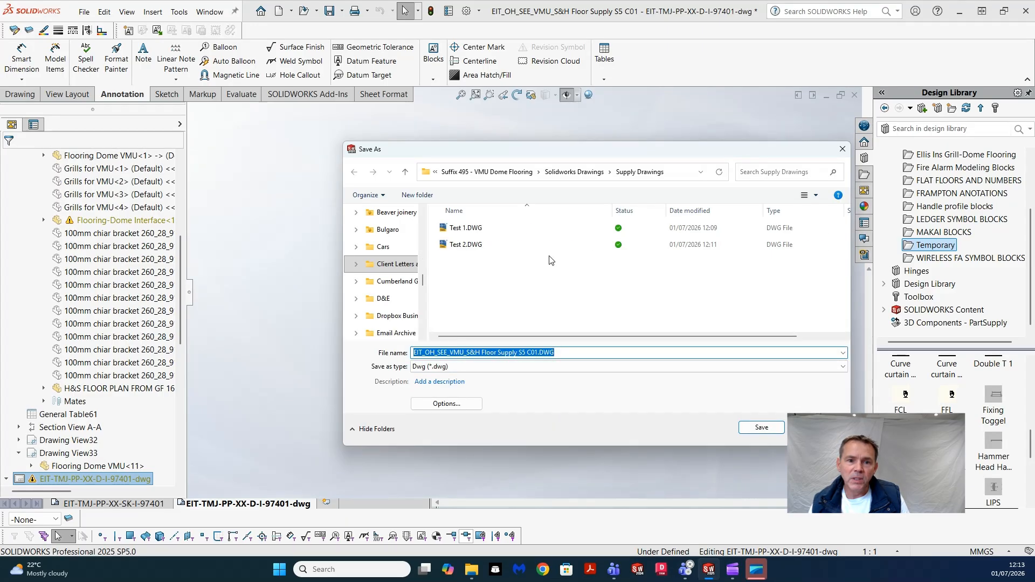
Name the DWG export Test 3.DWG, based on the existing Test 2 name, save it and accept the view scale warning.
click(534, 245)
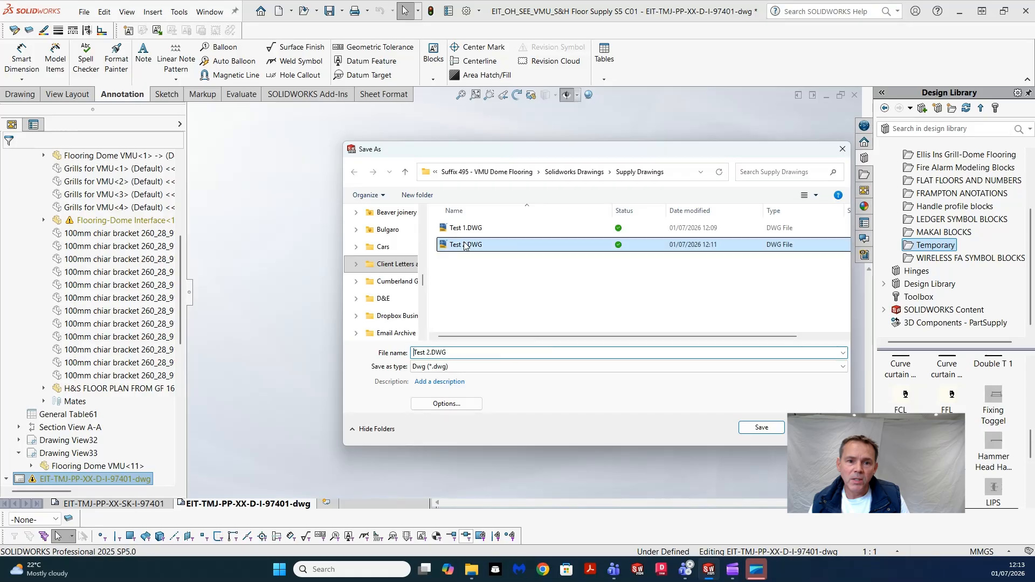
click(431, 351)
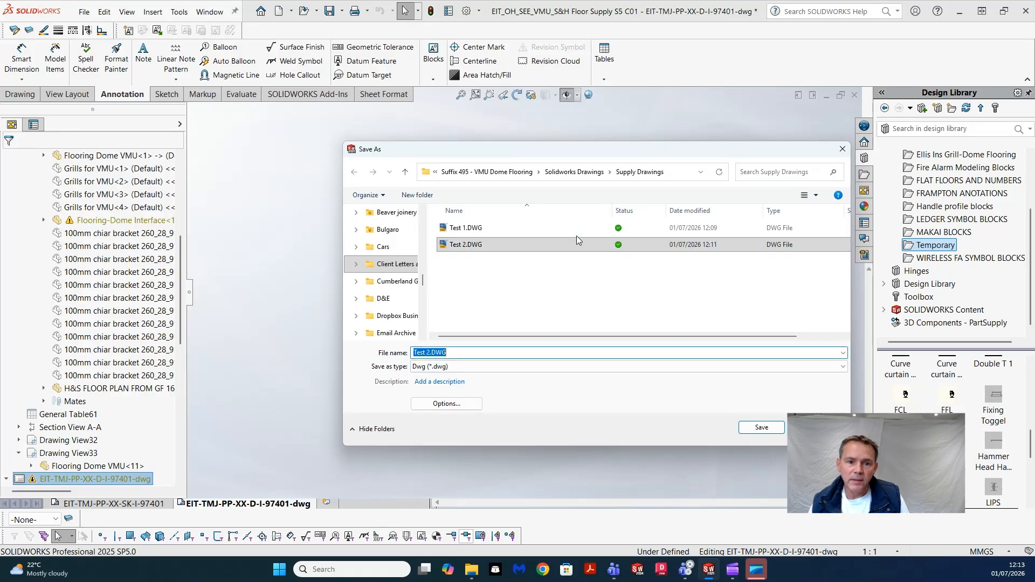
click(431, 351)
key(BackSpace)
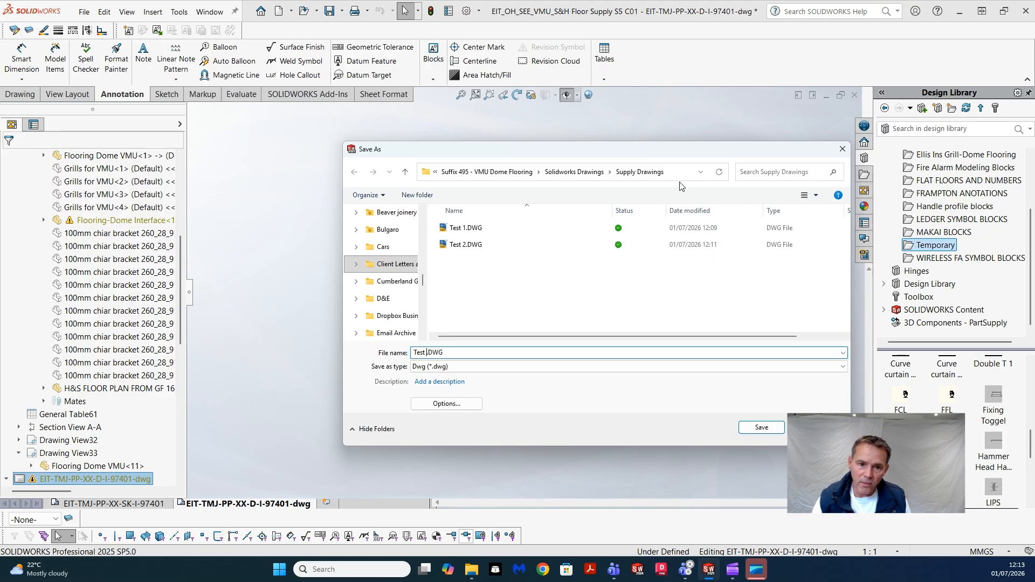
text(3)
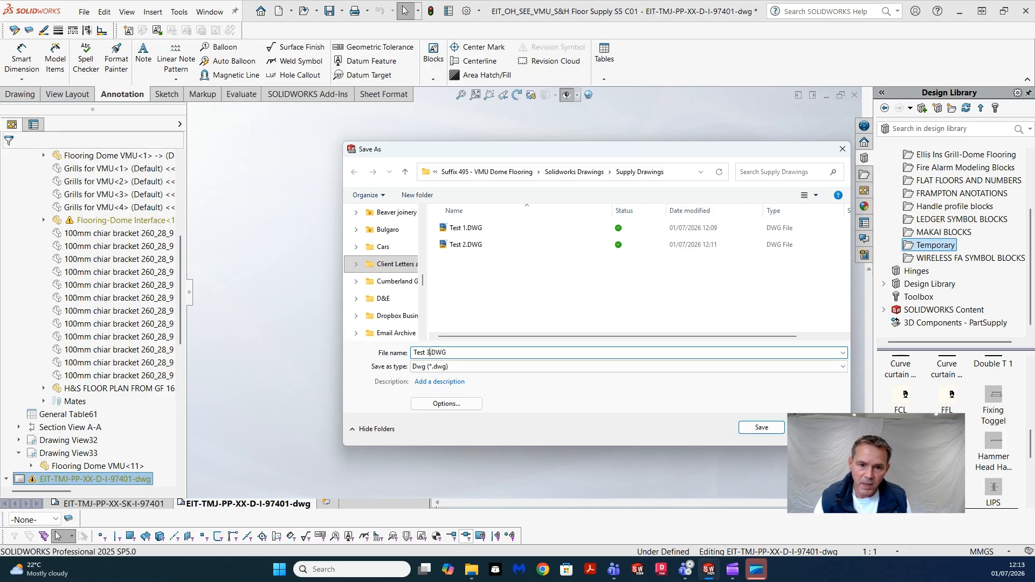
click(762, 428)
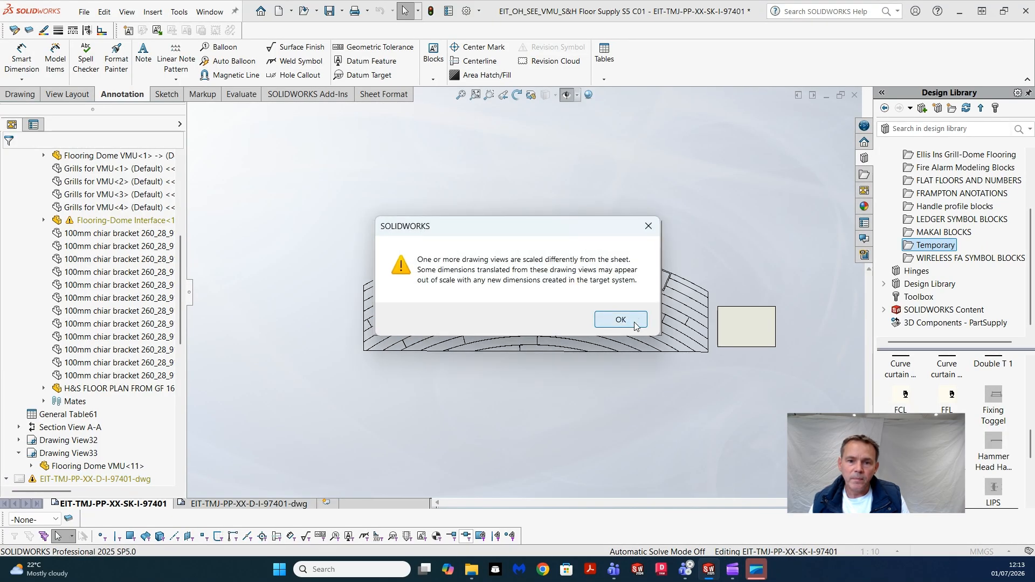
click(621, 319)
click(534, 333)
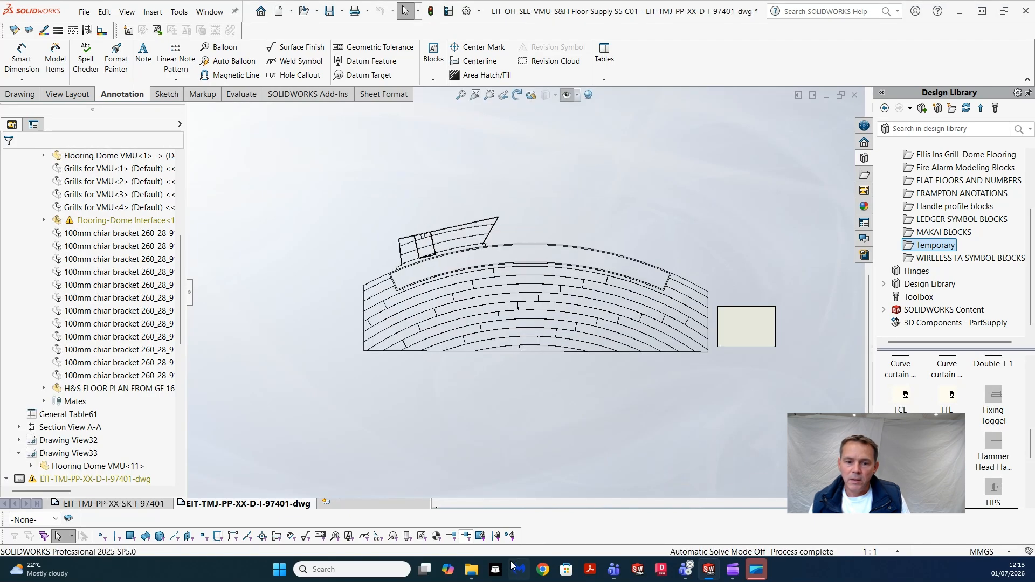
Open Test 3.DWG from the Supply Drawings folder in DWG TrueView, continuing past the foreign DWG file notice.
mouse_move(472, 573)
click(475, 512)
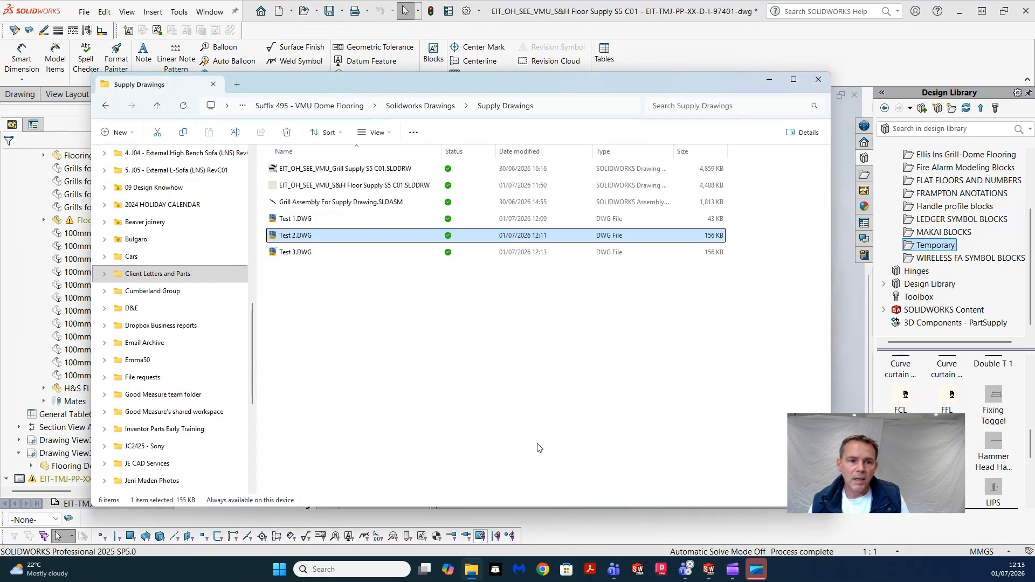
double_click(300, 252)
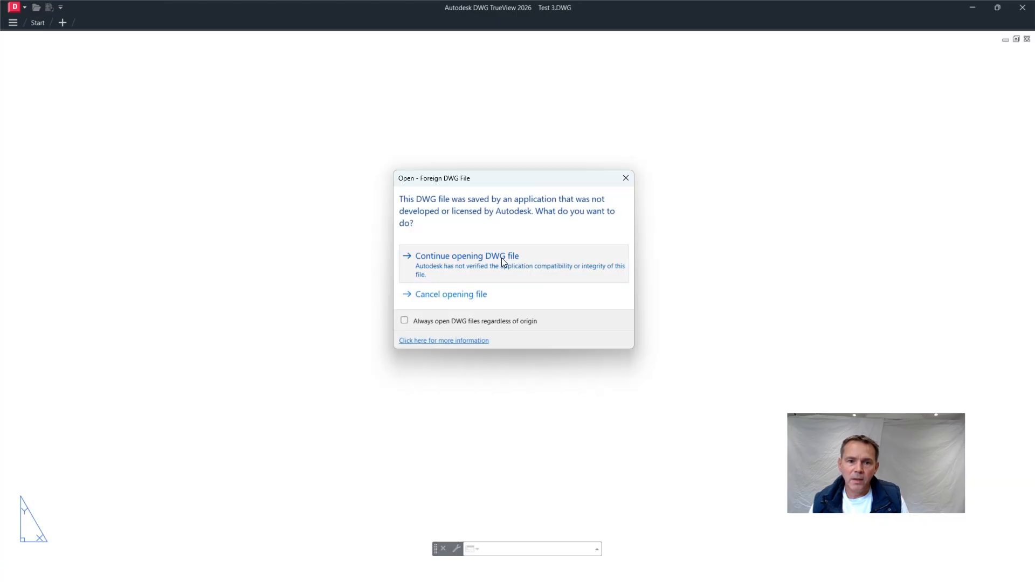
click(501, 258)
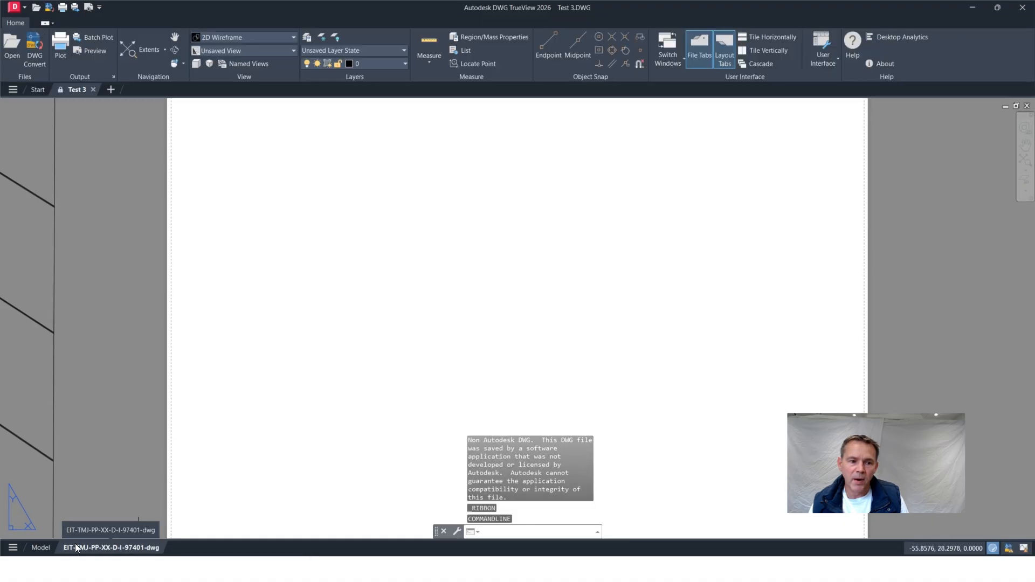
Examine the EIT-TMJ-PP-XX-D-I-97401-dwg layout of Test 3.DWG, comparing the floor plan geometry with the paper sheet.
scroll(338, 380, down, 4)
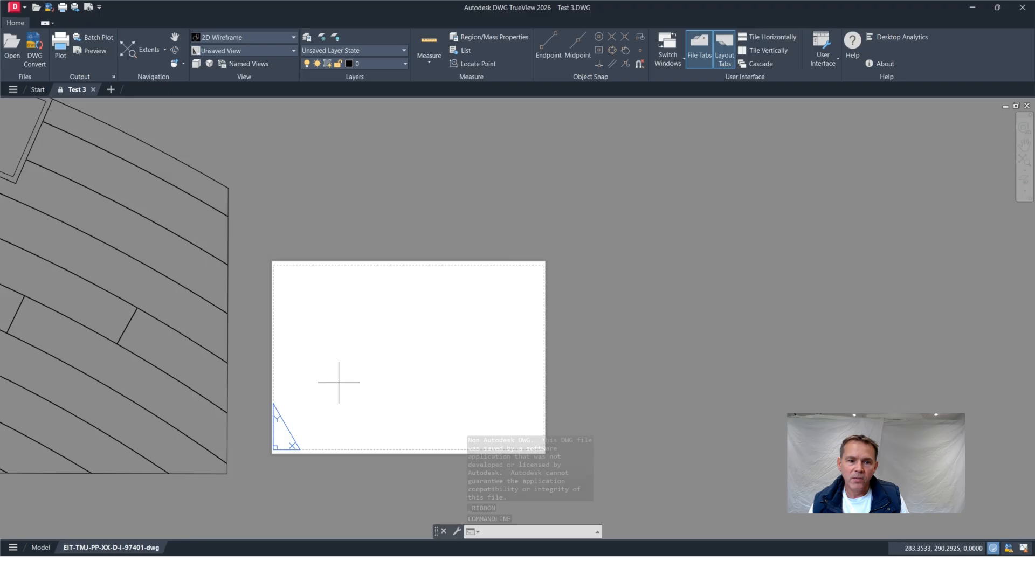
scroll(339, 383, down, 5)
scroll(335, 384, down, 5)
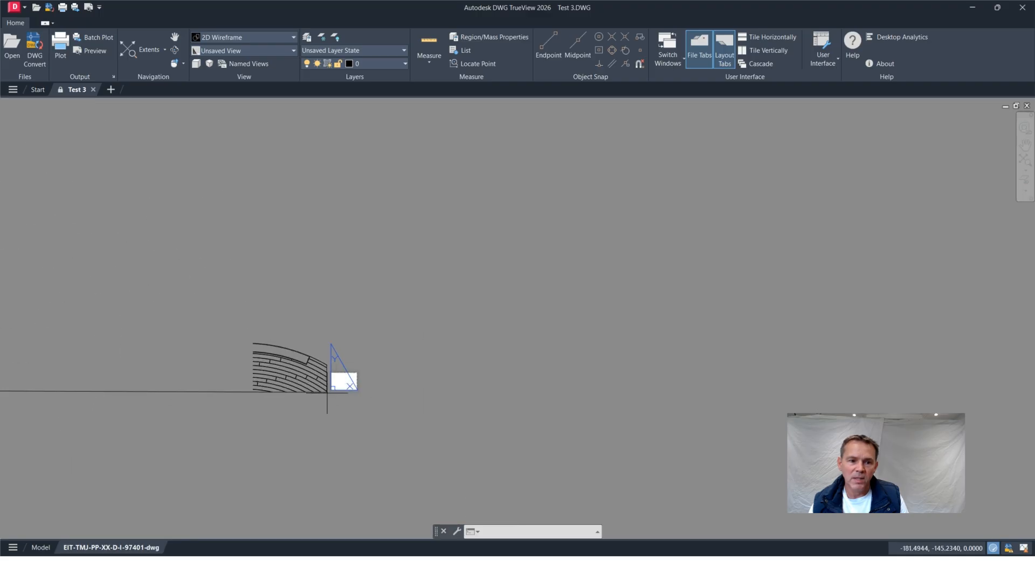
scroll(252, 404, up, 5)
scroll(281, 366, down, 3)
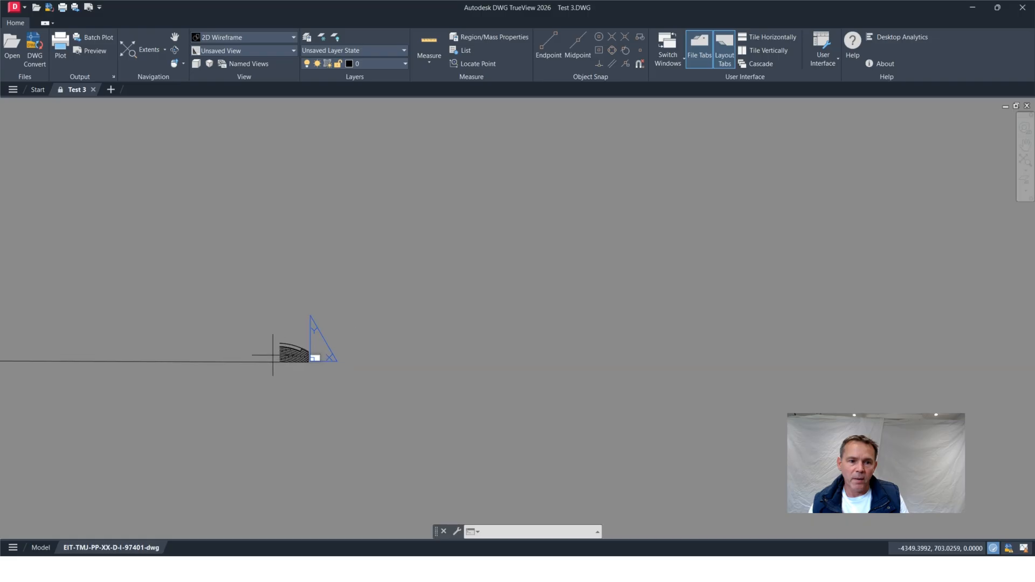
scroll(319, 379, up, 5)
scroll(319, 380, down, 2)
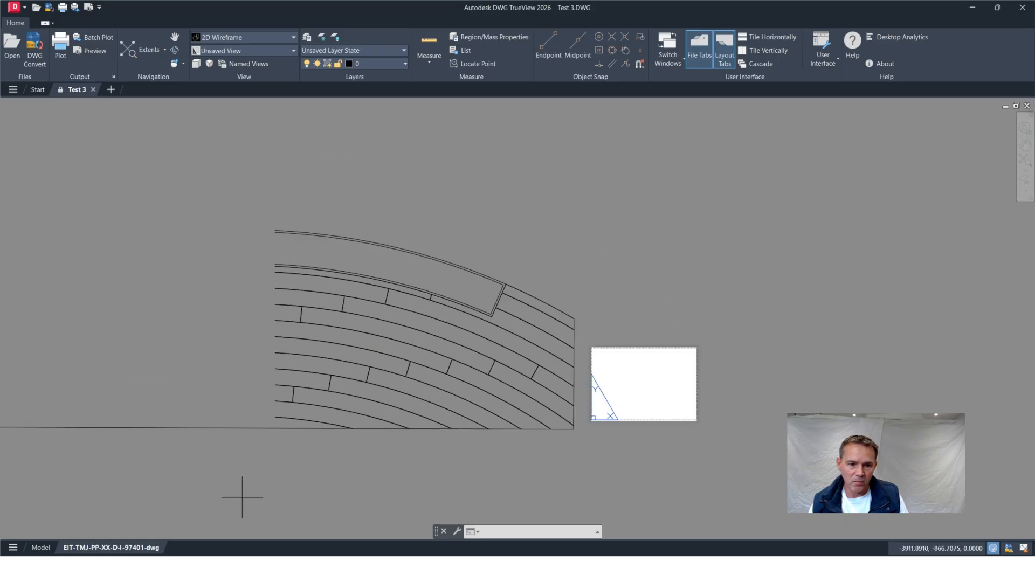
Check the model space of Test 3.DWG, inspecting the drawing sheet and its floor layout plan view.
click(40, 547)
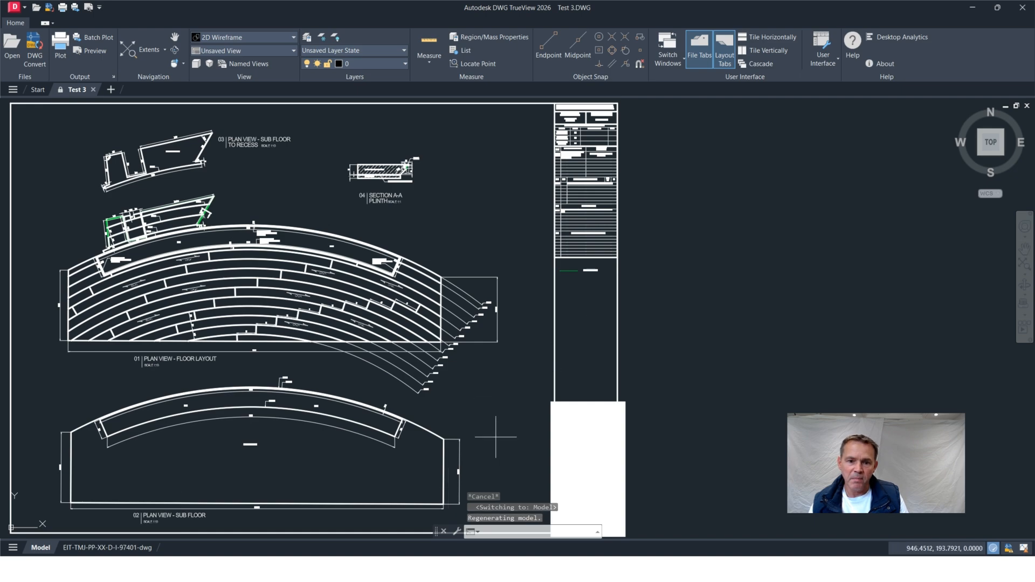
scroll(495, 436, down, 2)
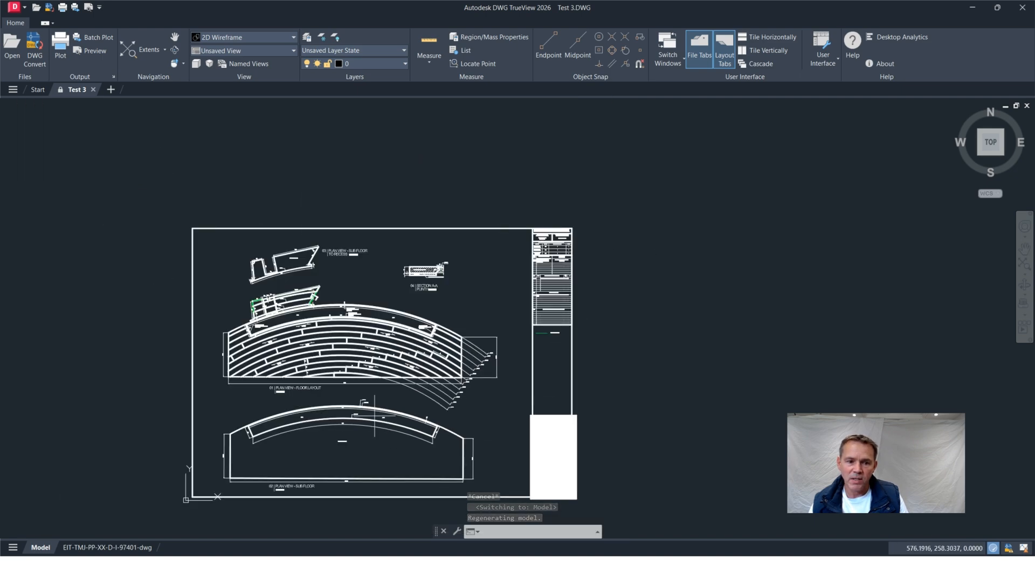
scroll(345, 377, up, 4)
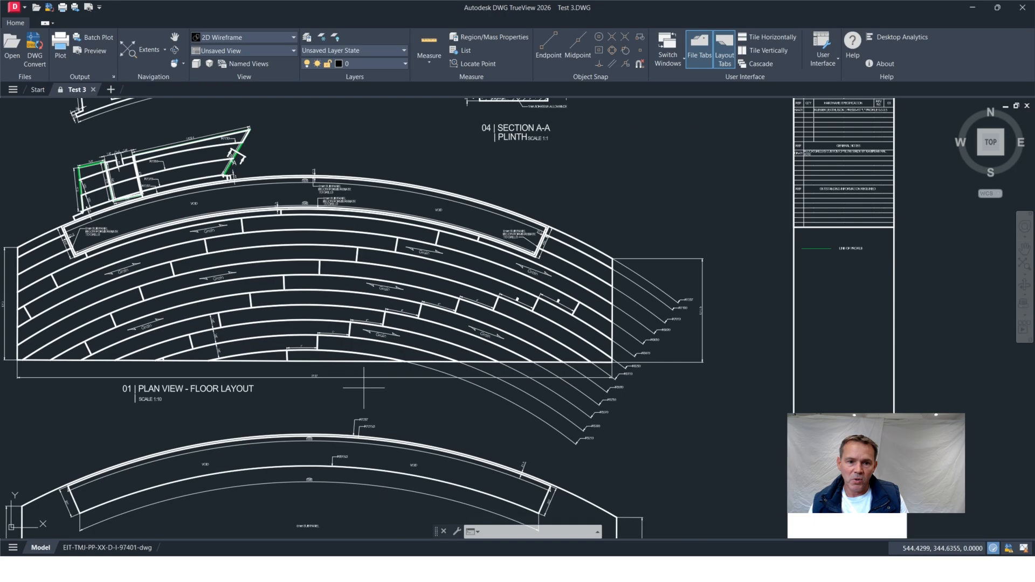
scroll(364, 387, down, 4)
Review the full floor plan beside the paper sheet in the EIT-TMJ-PP-XX-D-I-97401-dwg layout, and close DWG TrueView.
click(107, 547)
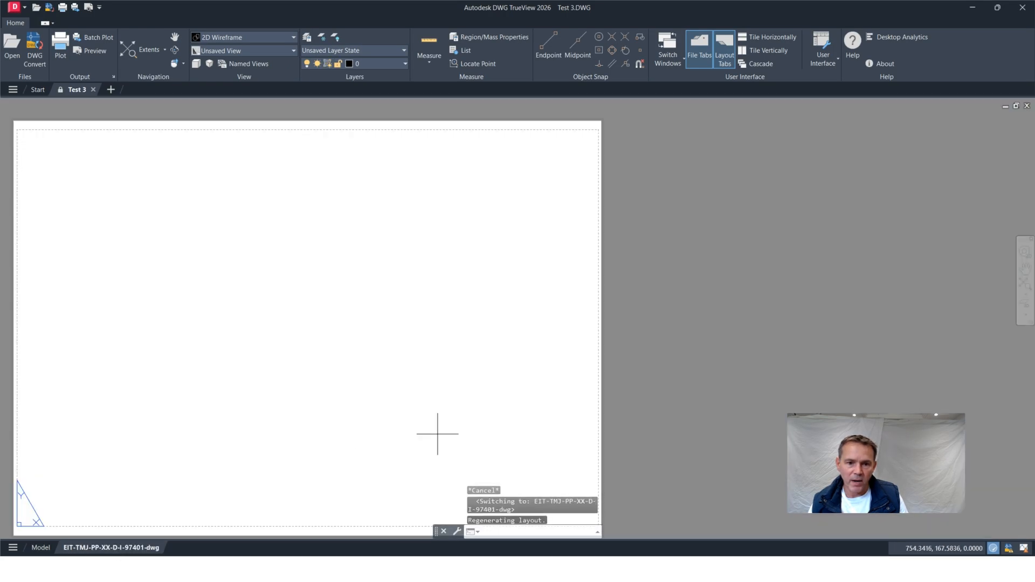
scroll(403, 419, down, 8)
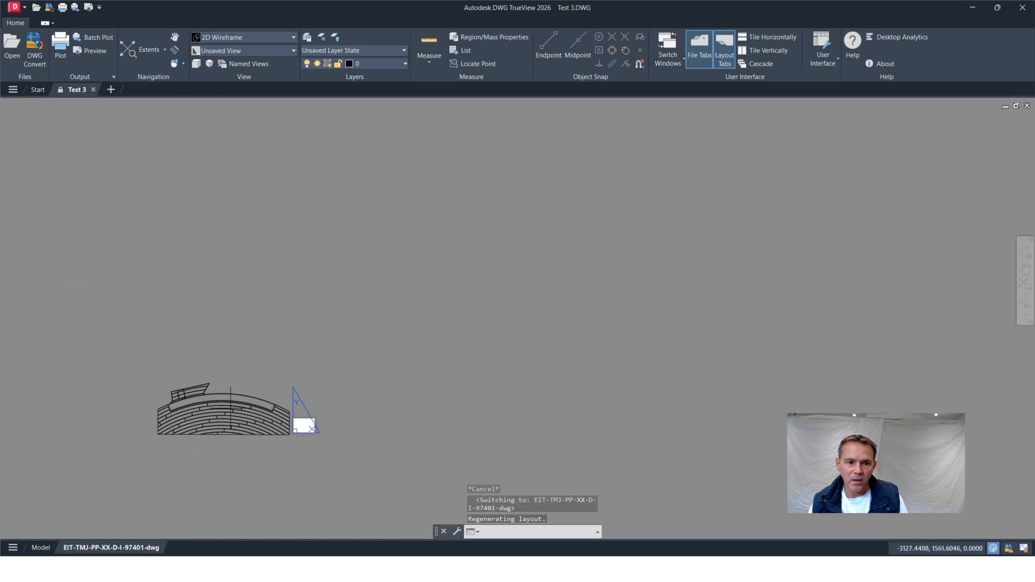
scroll(231, 394, up, 8)
scroll(231, 394, down, 8)
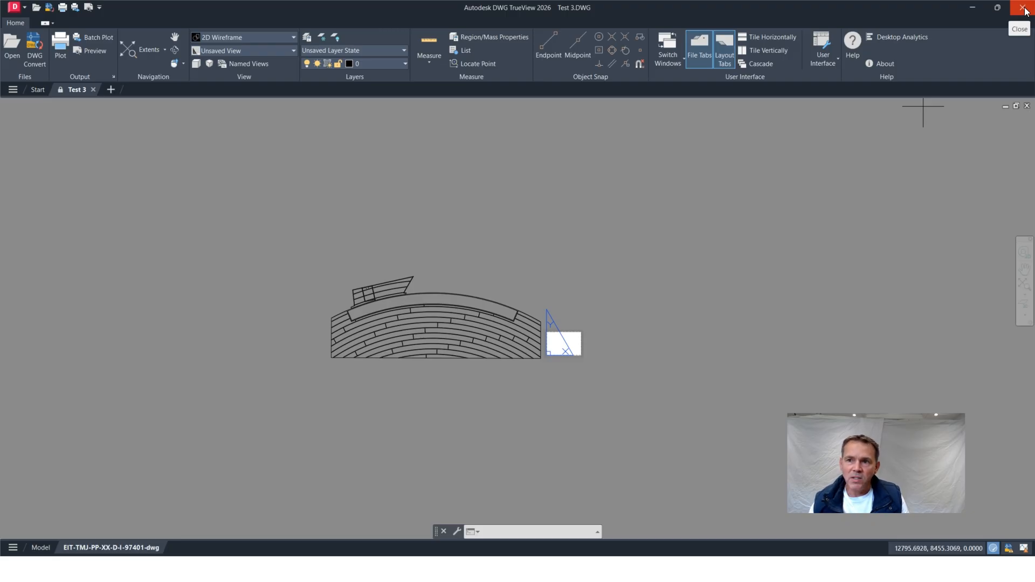
click(1024, 8)
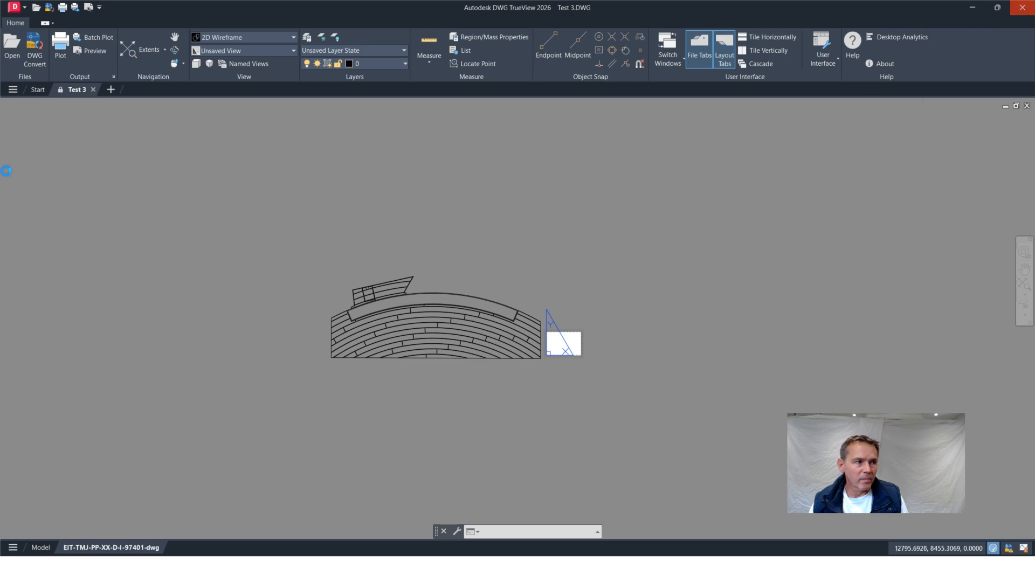